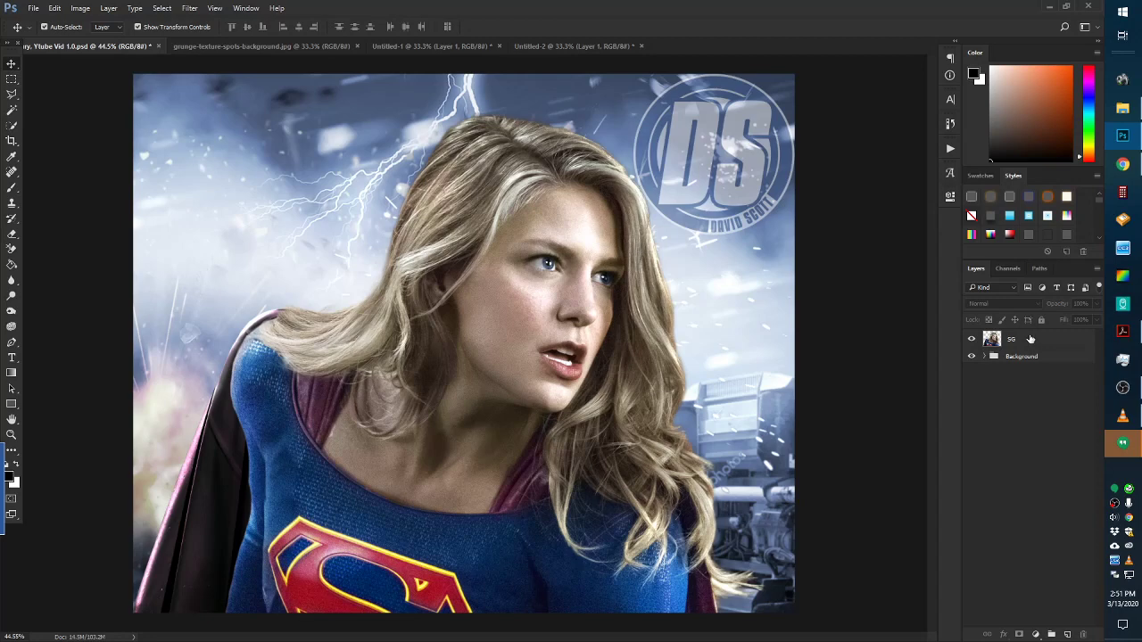
- Duplicate the SG layer and apply a High Pass filter with a 10.0-pixel radius to the copy
left_click_drag(1024, 339, 1069, 634)
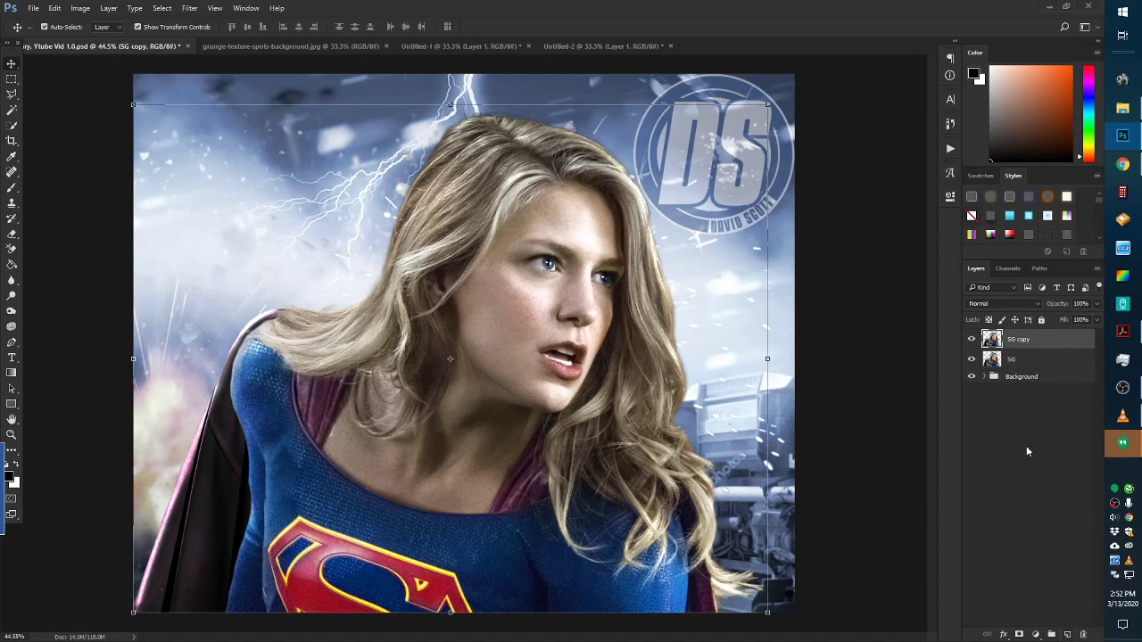
left_click(188, 9)
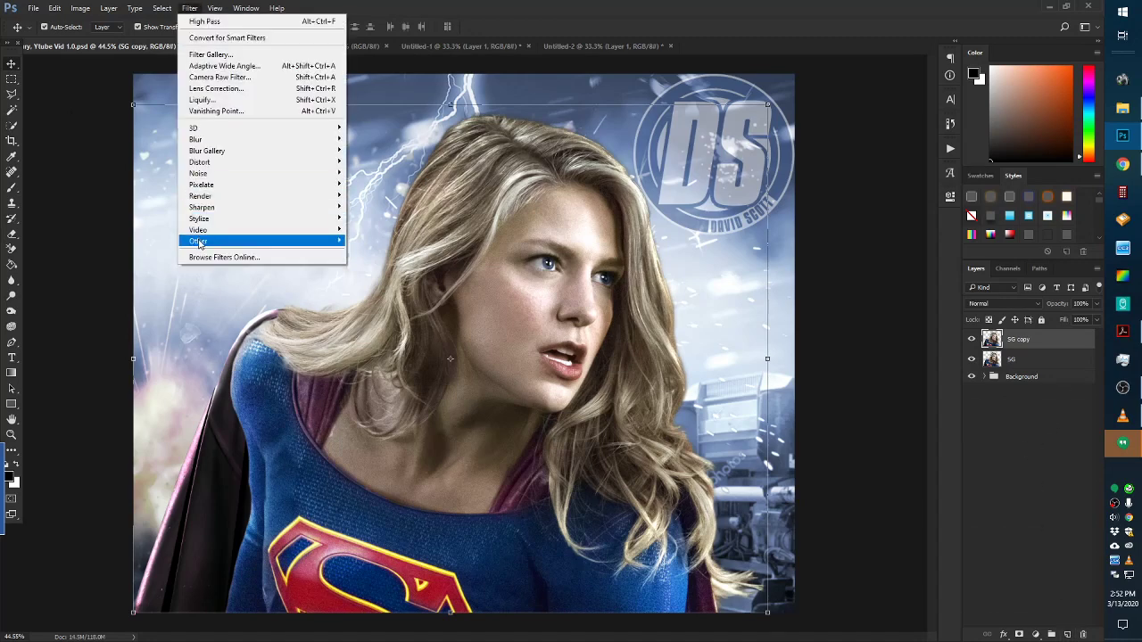
mouse_move(203, 244)
left_click(373, 252)
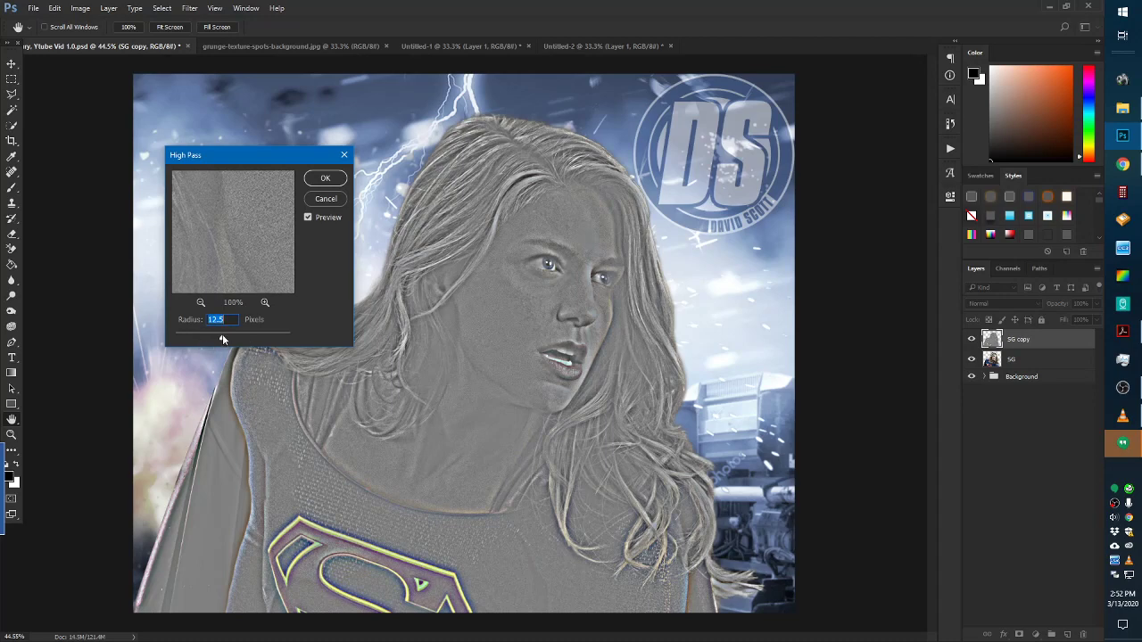
left_click_drag(222, 337, 204, 334)
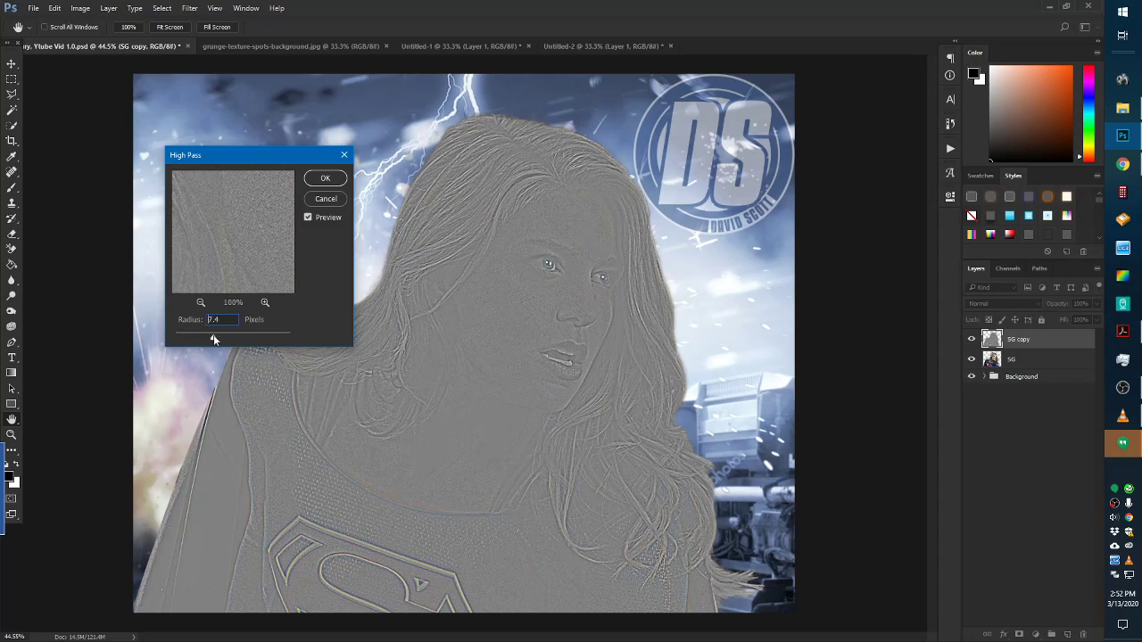
left_click_drag(213, 338, 223, 340)
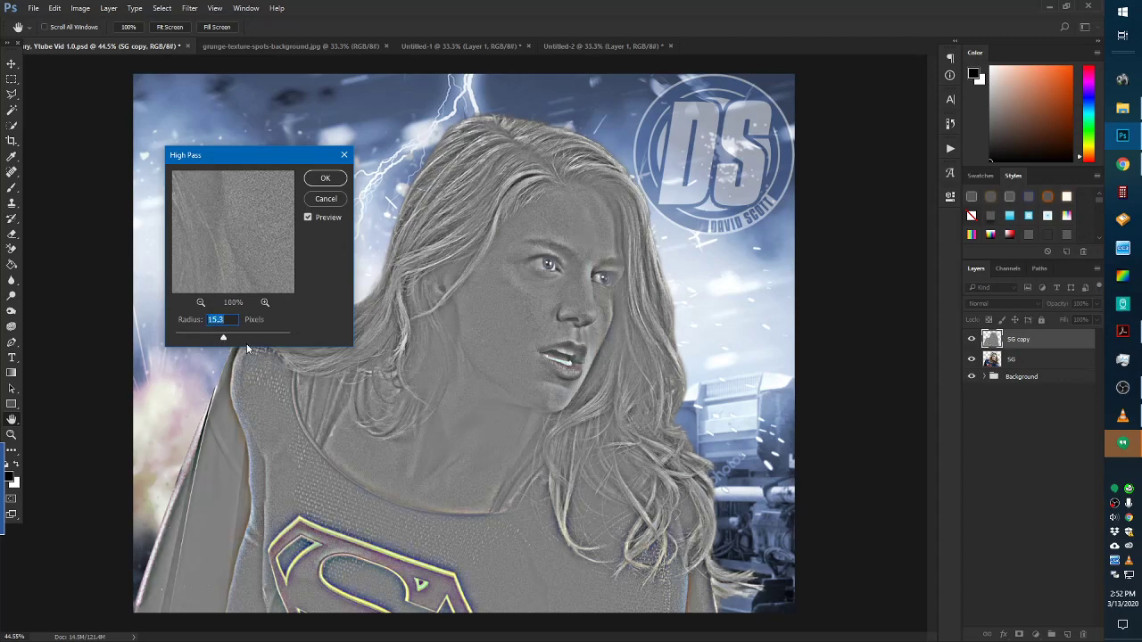
left_click(248, 338)
left_click_drag(250, 341, 222, 340)
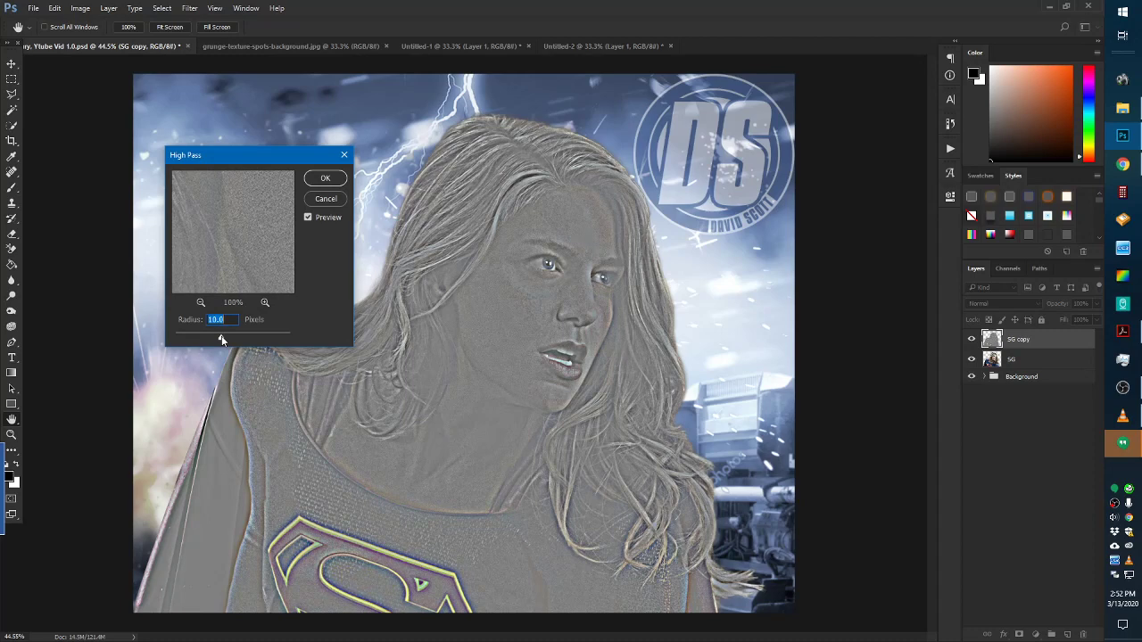
left_click(325, 178)
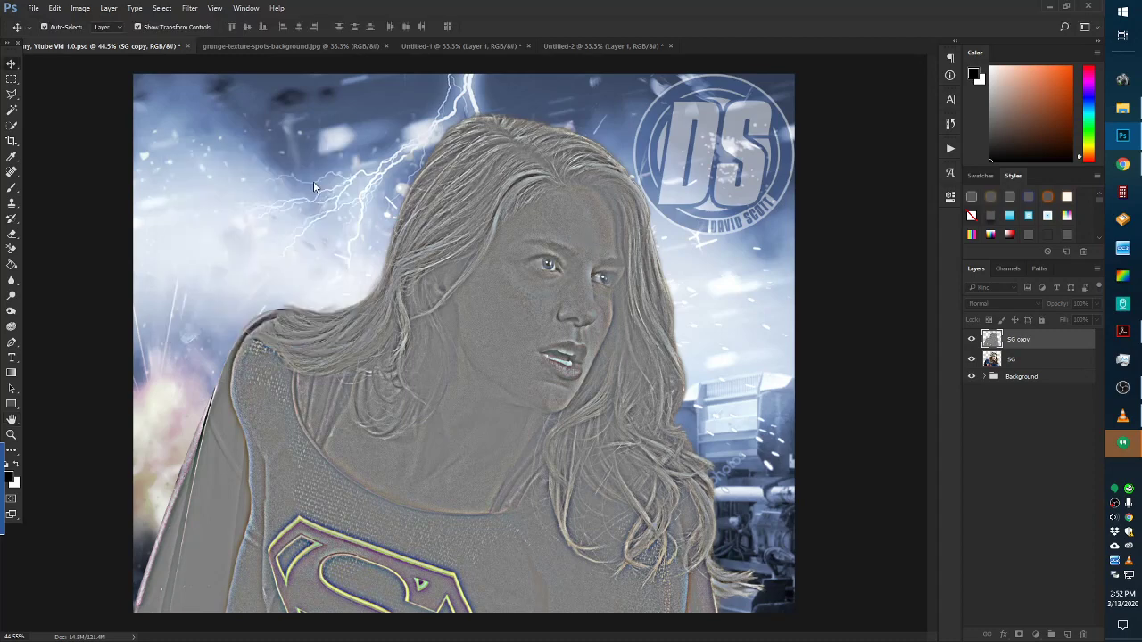
- Set the SG copy layer's blend mode to Overlay and compare the image with and without the layer
left_click(1003, 304)
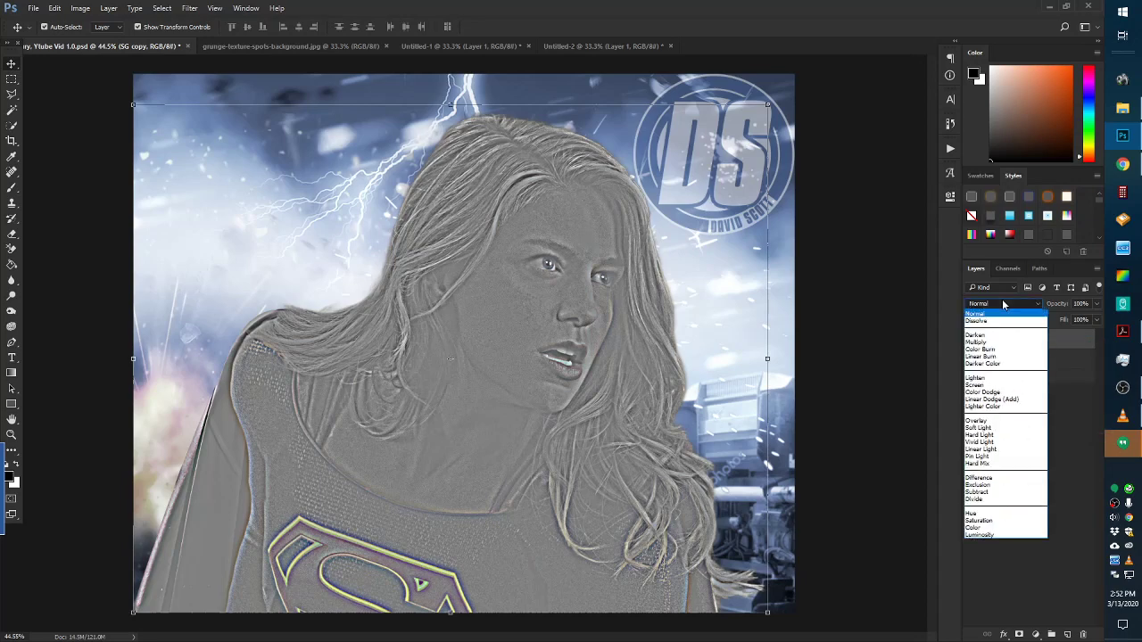
left_click(976, 421)
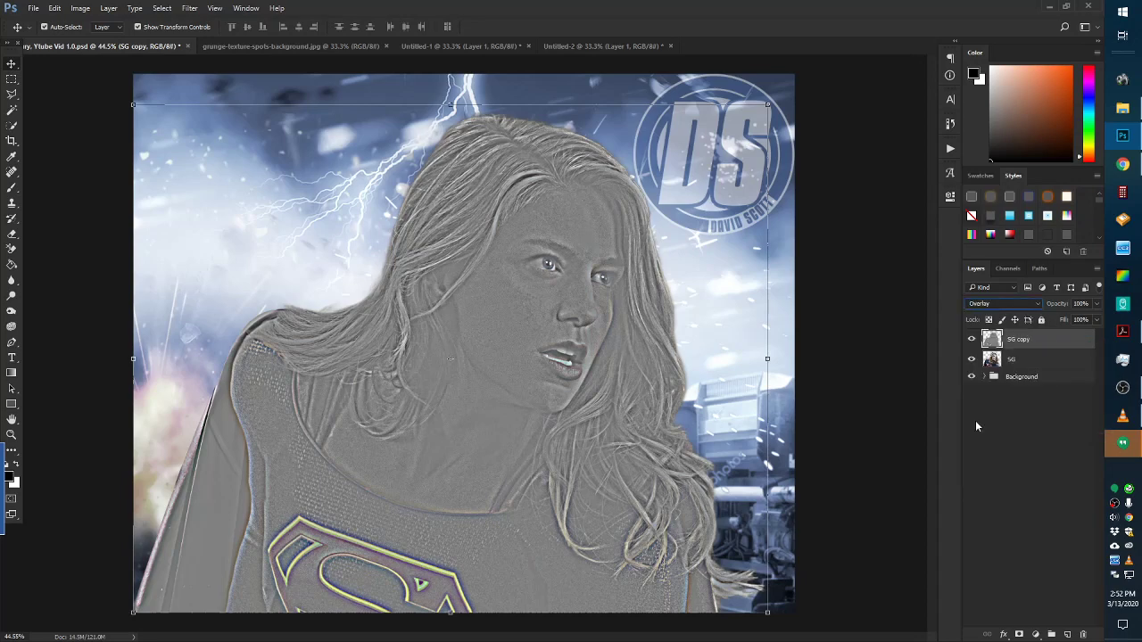
left_click(970, 341)
left_click(970, 340)
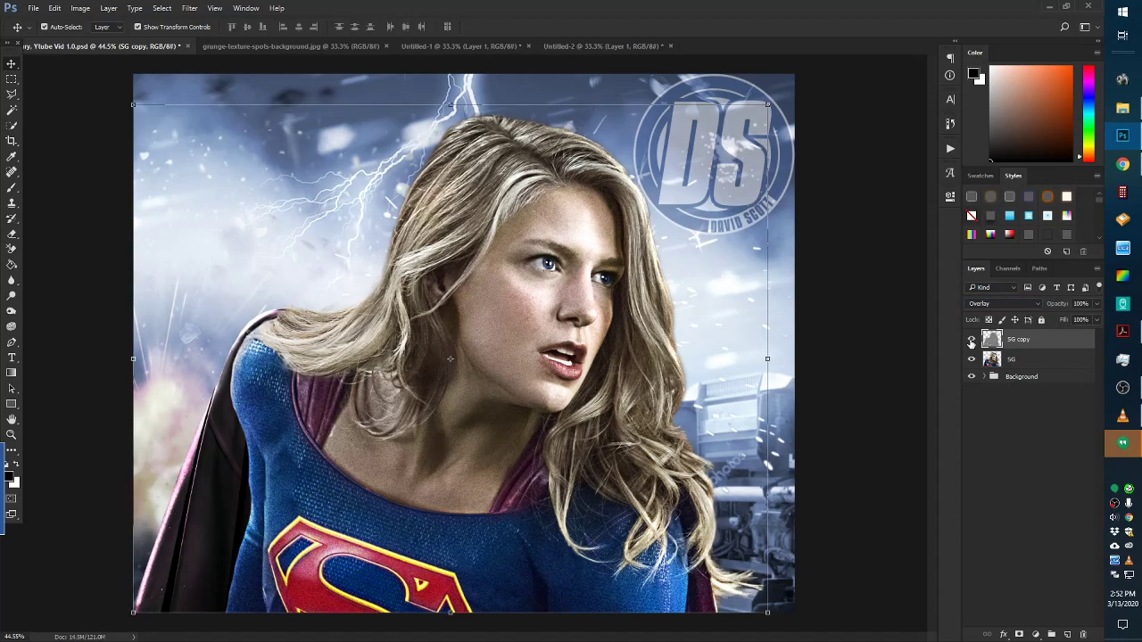
left_click(970, 341)
left_click(970, 340)
left_click(971, 340)
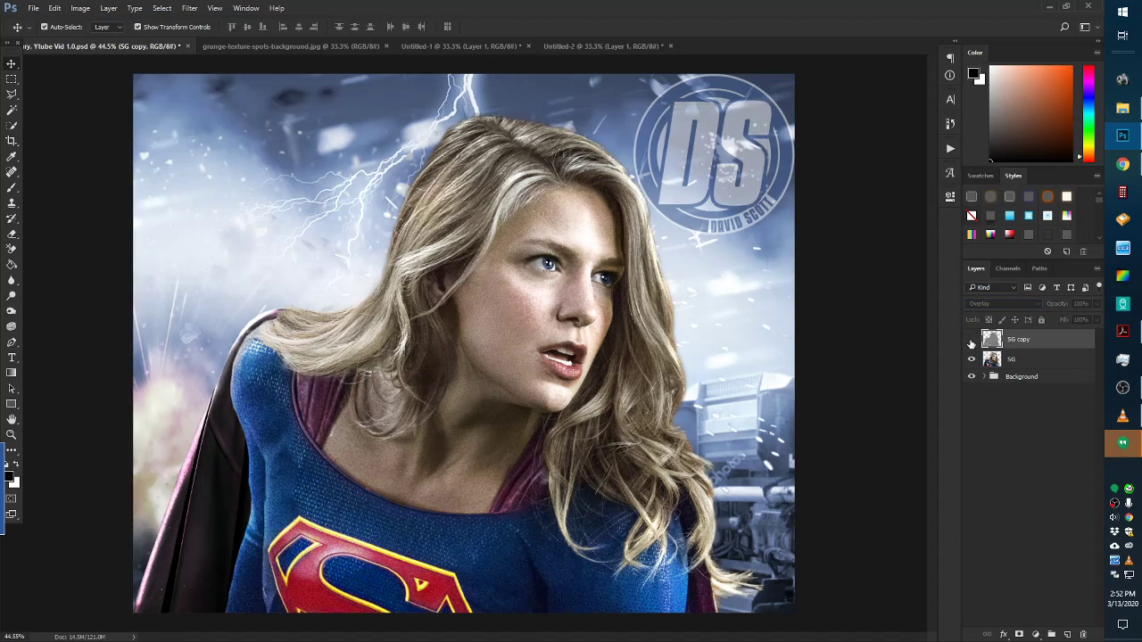
left_click(970, 341)
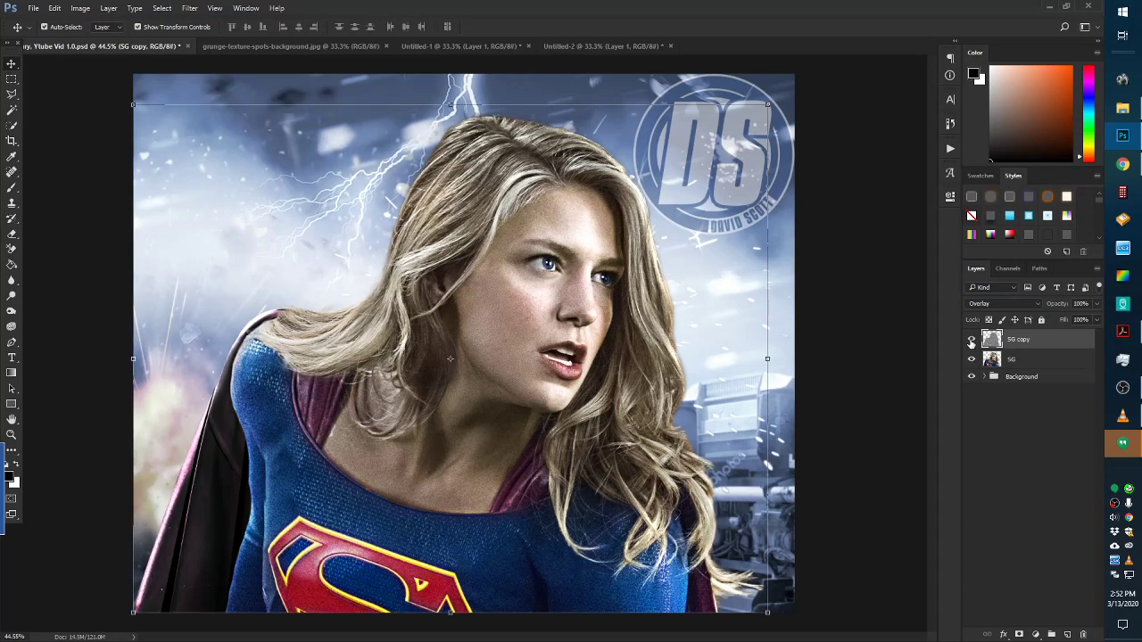
- Lower the opacity of the SG copy layer to 89%
left_click(1095, 320)
left_click_drag(1081, 318, 1073, 318)
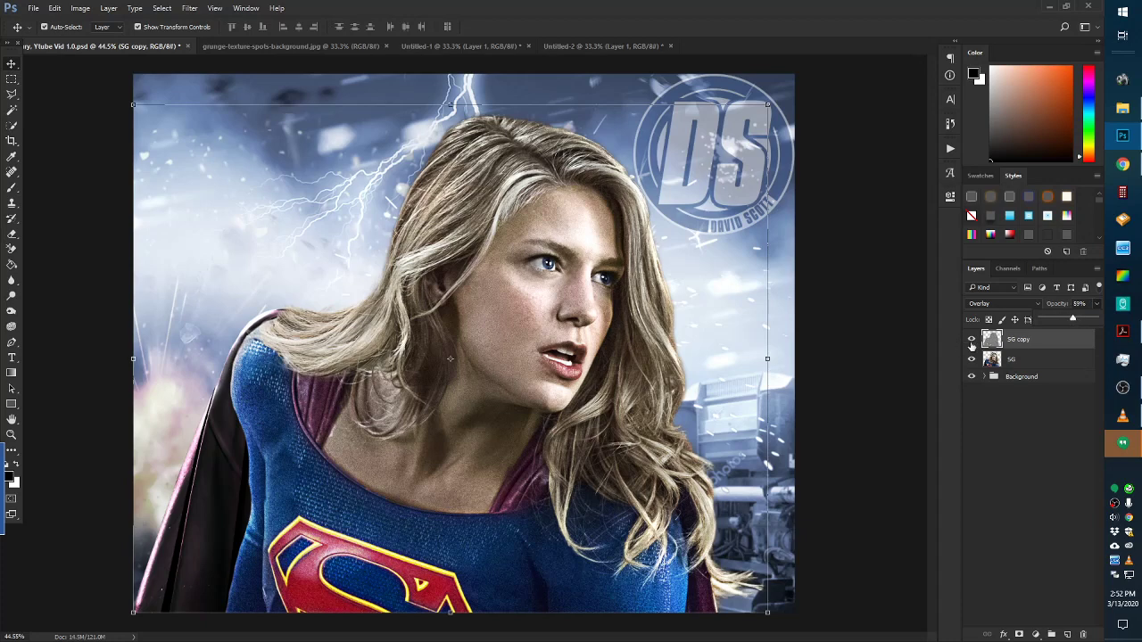
left_click(971, 339)
- Copy the flare from the Untitled-1 document into the Supergirl composition, placing its light streak across the face
left_click(577, 46)
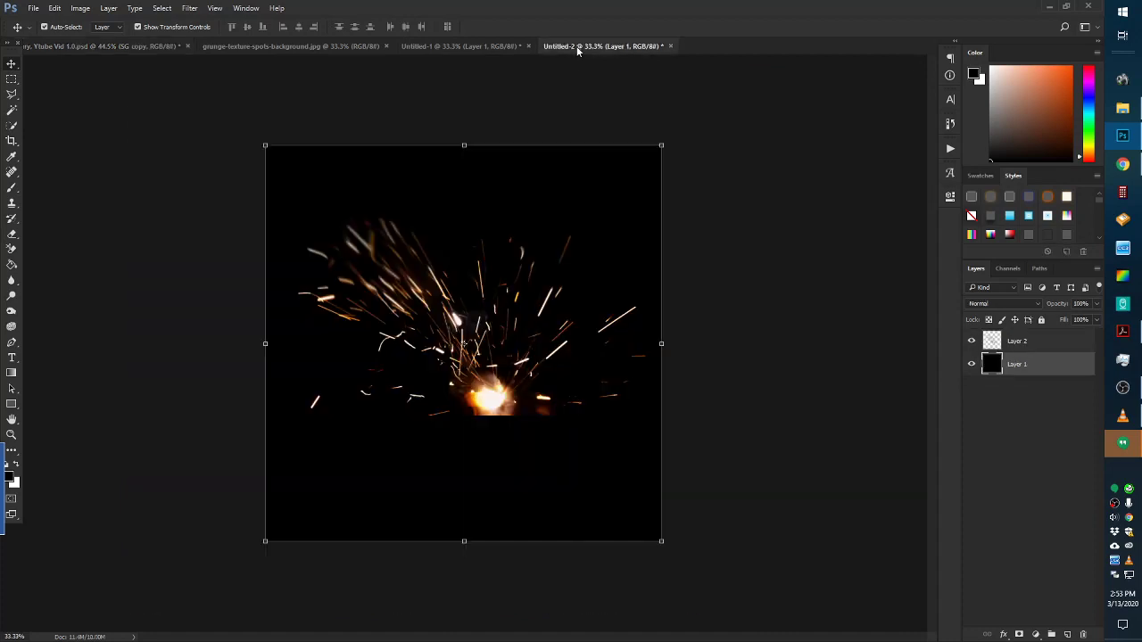
left_click(440, 50)
left_click_drag(366, 317, 318, 279)
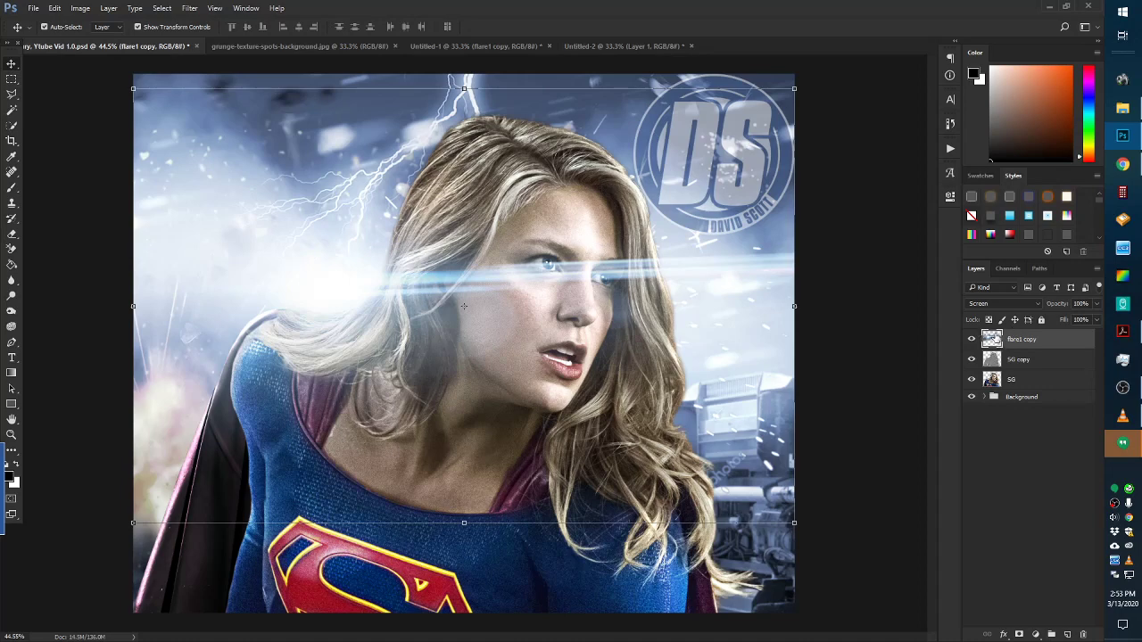
- Add a layer mask to flare1 copy and paint out the flare over the face and hair with an enlarged soft brush
left_click(1019, 634)
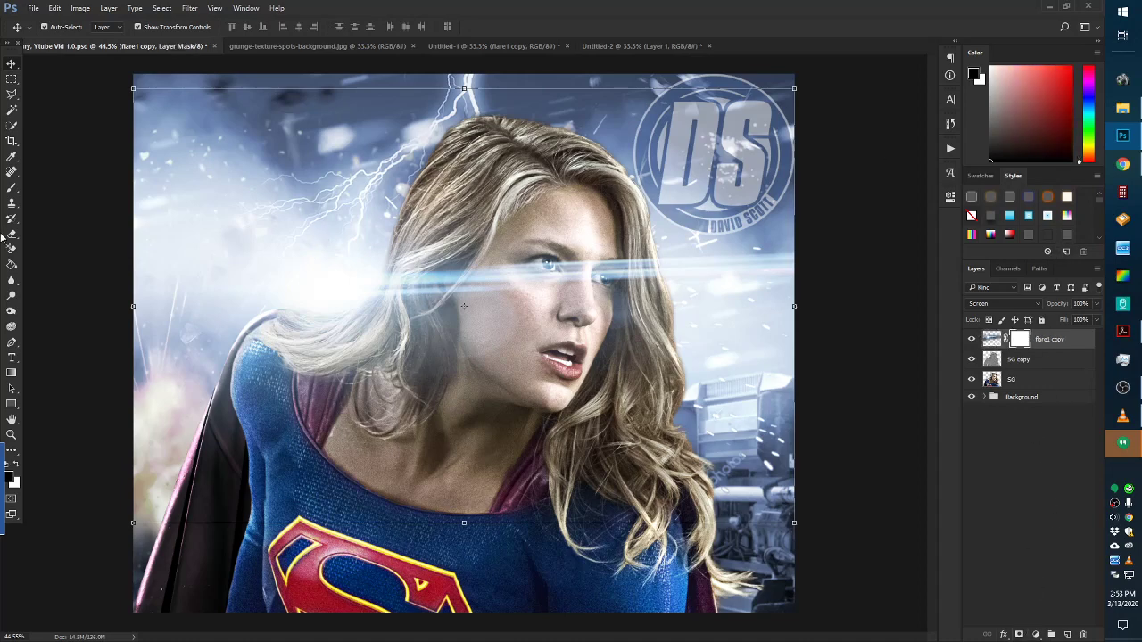
left_click(15, 187)
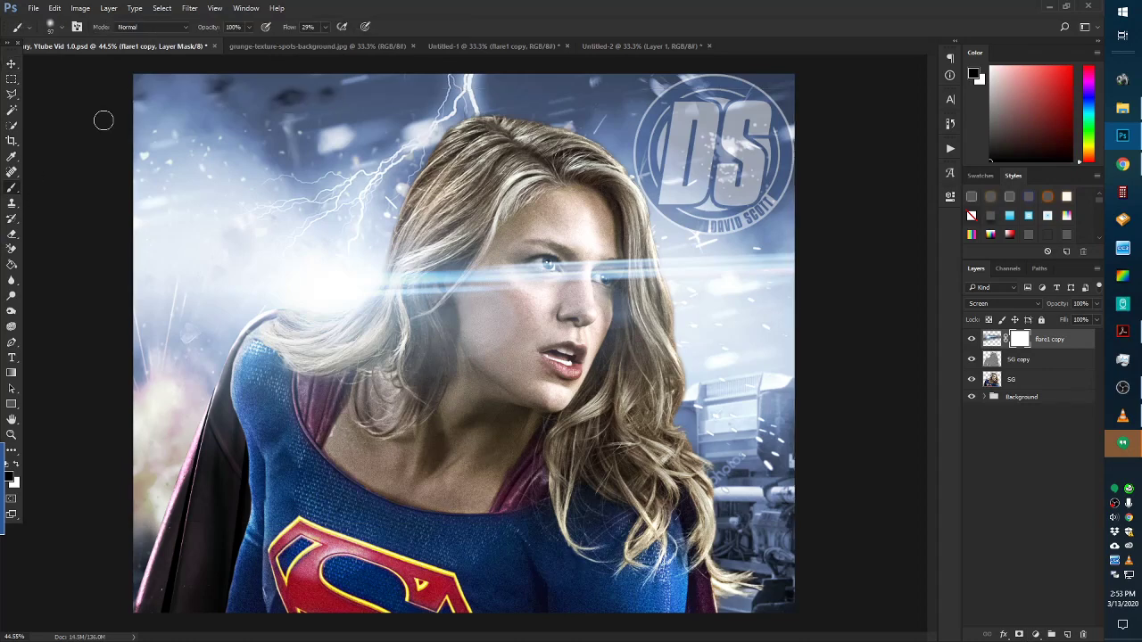
left_click(59, 27)
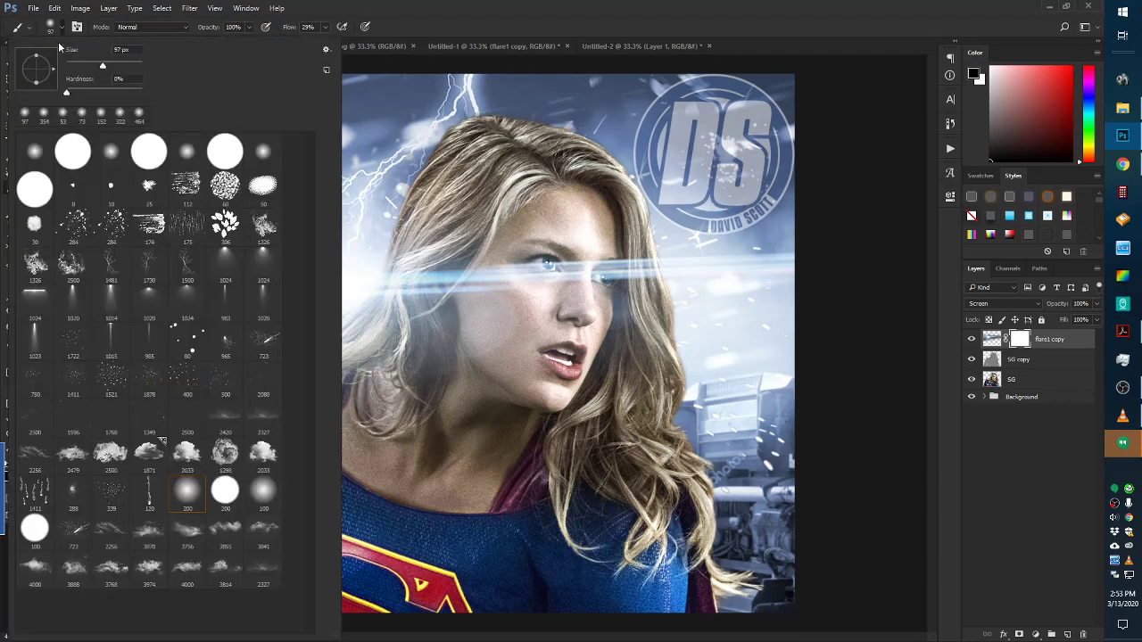
left_click_drag(103, 66, 129, 66)
left_click(619, 6)
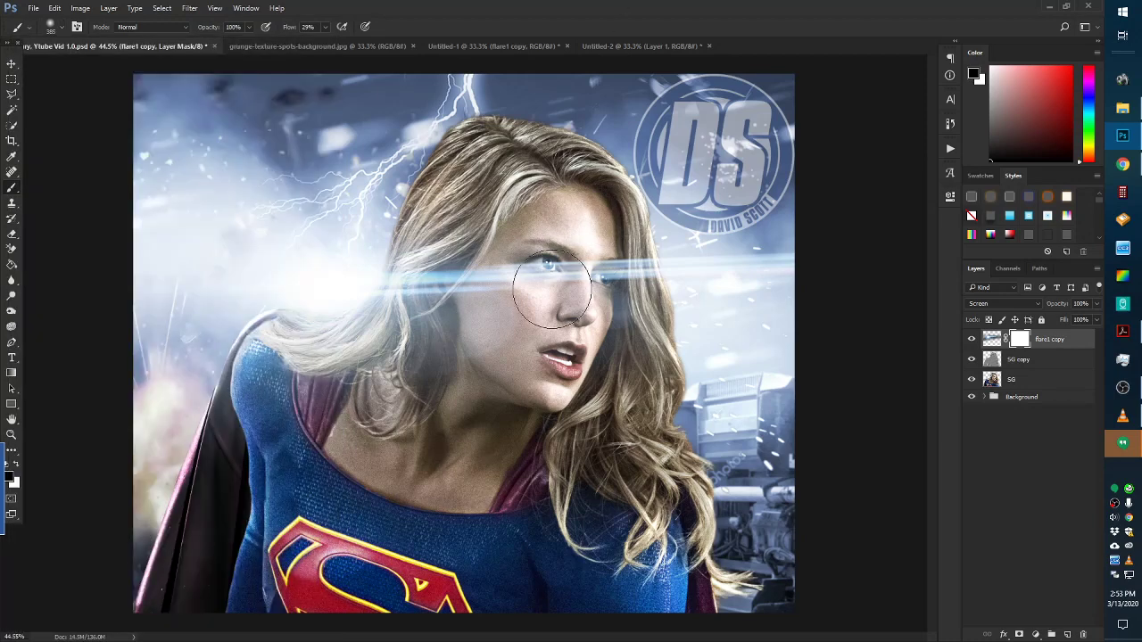
mouse_move(578, 292)
left_mouse_down()
mouse_move(641, 258)
mouse_move(499, 288)
mouse_move(512, 258)
mouse_move(507, 270)
mouse_move(552, 258)
mouse_move(453, 287)
mouse_move(457, 313)
mouse_move(446, 316)
mouse_move(432, 292)
mouse_move(445, 324)
mouse_move(482, 329)
mouse_move(535, 285)
mouse_move(570, 275)
mouse_move(594, 278)
mouse_move(590, 293)
mouse_move(603, 281)
mouse_move(557, 305)
mouse_move(439, 278)
mouse_move(431, 339)
mouse_move(427, 292)
mouse_move(421, 326)
mouse_move(418, 307)
mouse_move(401, 348)
left_mouse_up()
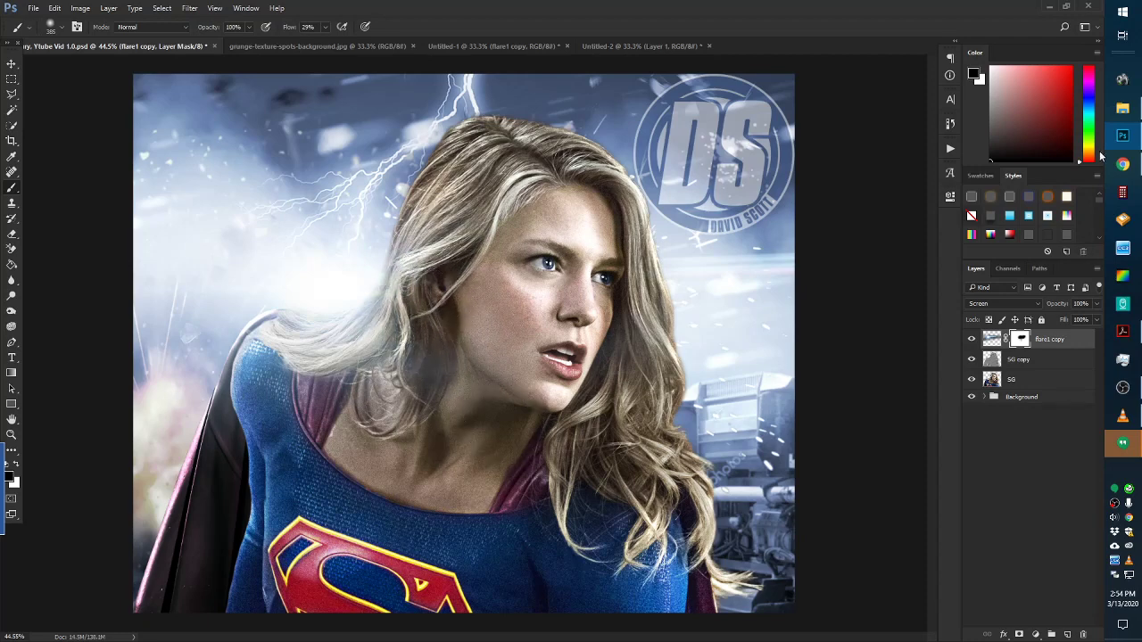
left_click(1042, 124)
left_click(970, 340)
left_click(970, 340)
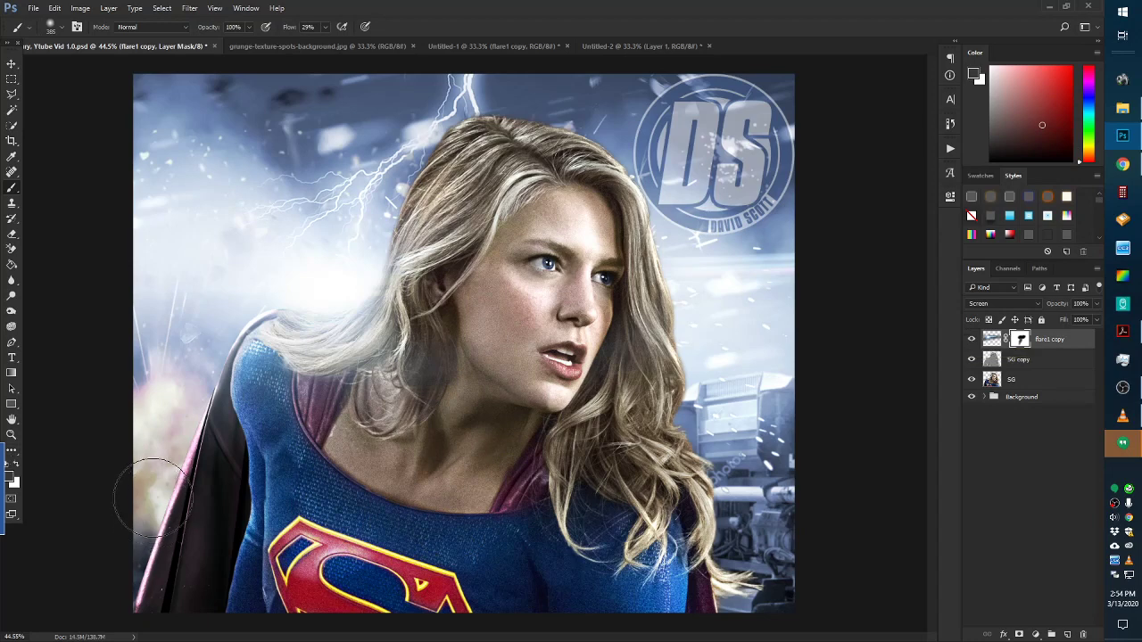
- Copy the sparks layer from the Untitled-2 document into the composition and transform it over the cape in the image's lower-left corner
left_click(469, 44)
left_click(642, 45)
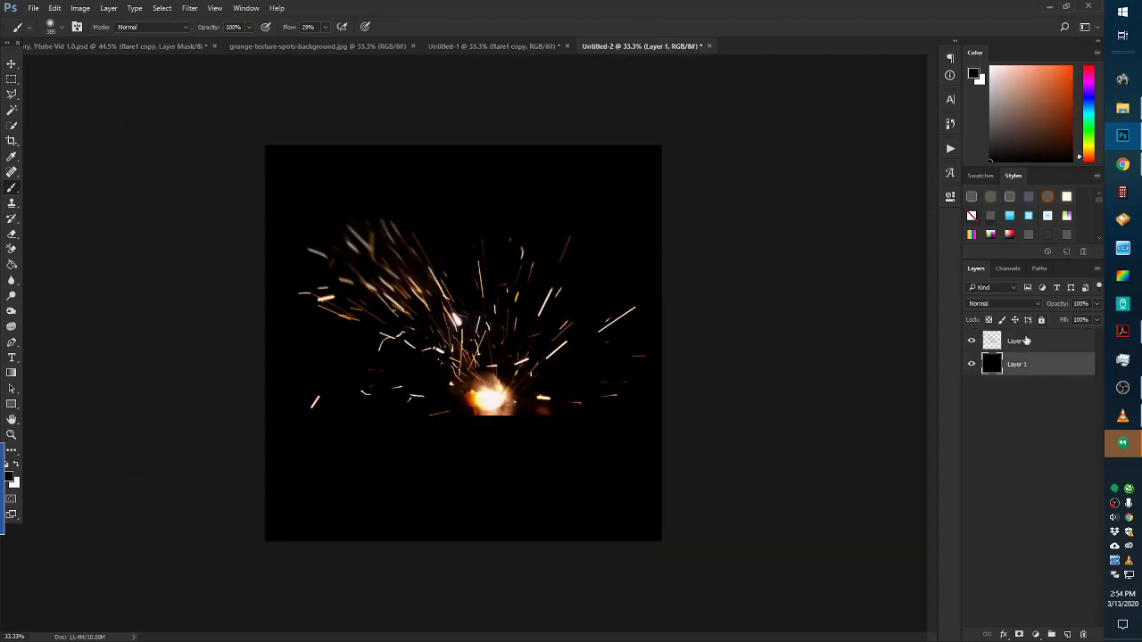
left_click(11, 63)
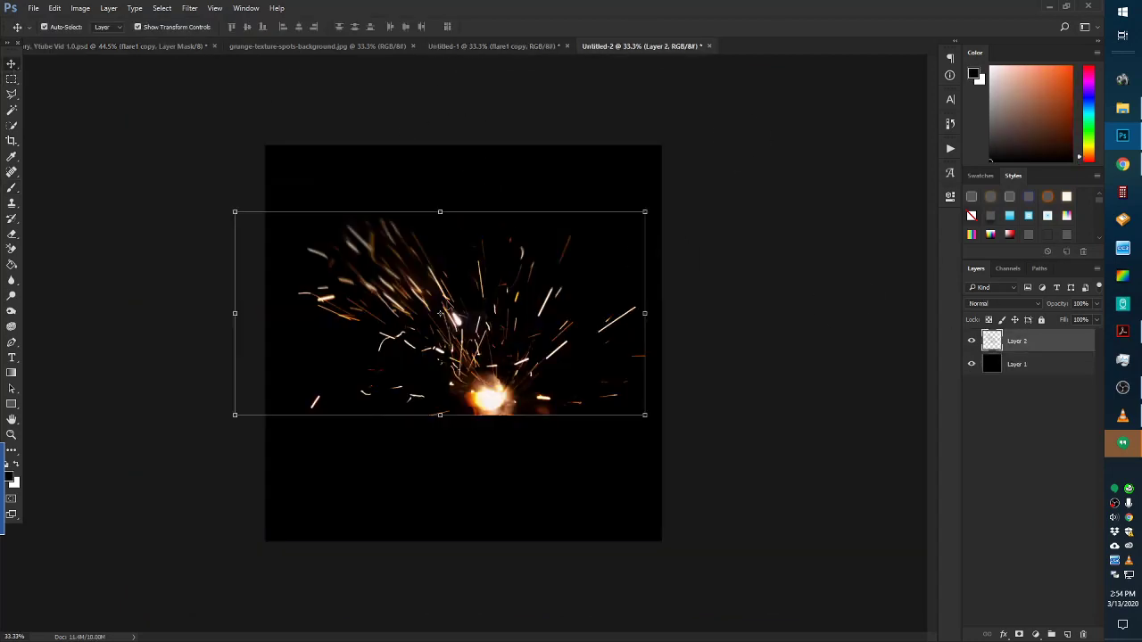
left_click_drag(401, 277, 203, 462)
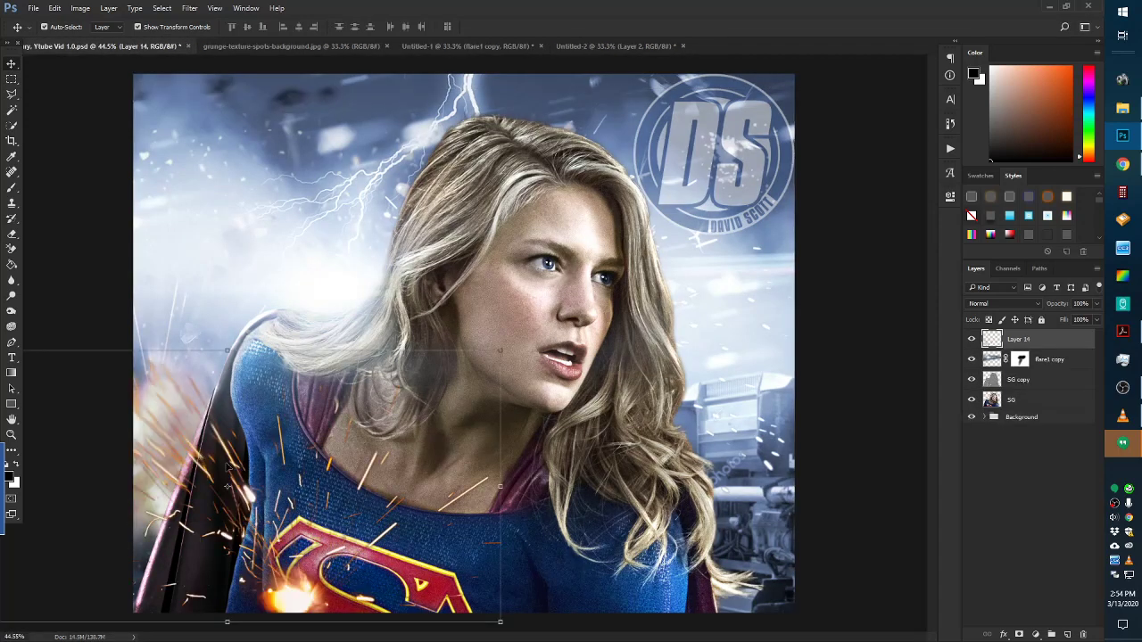
left_click_drag(512, 342, 381, 540)
left_click_drag(250, 537, 139, 537)
left_click(524, 26)
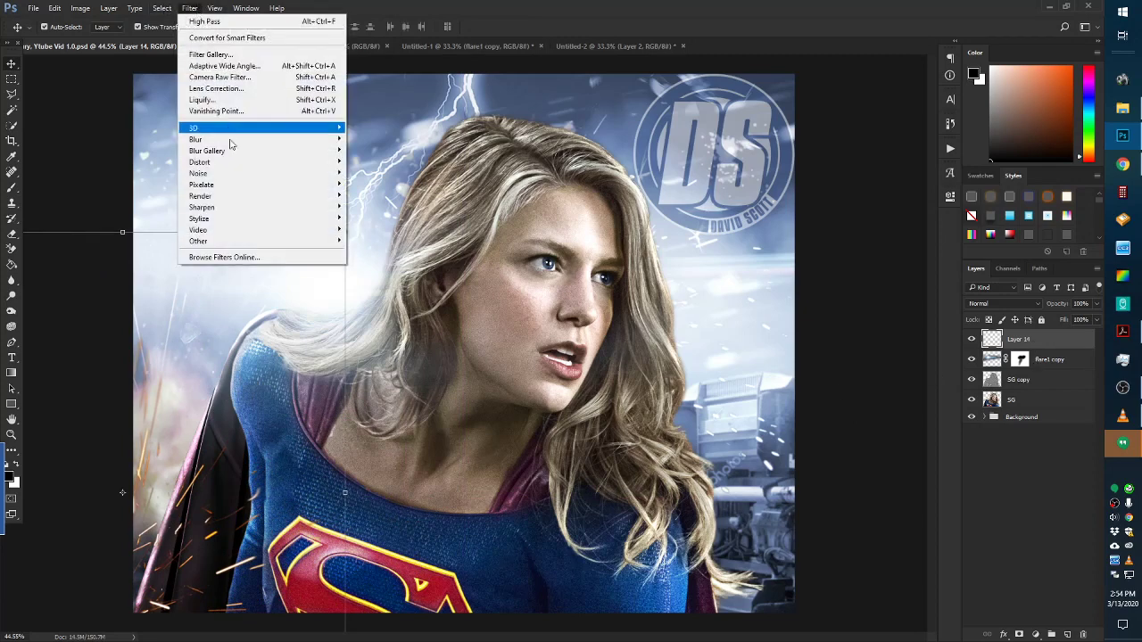
- Apply a Gaussian Blur with a 6.8-pixel radius to the sparks layer
mouse_move(330, 139)
left_click(395, 183)
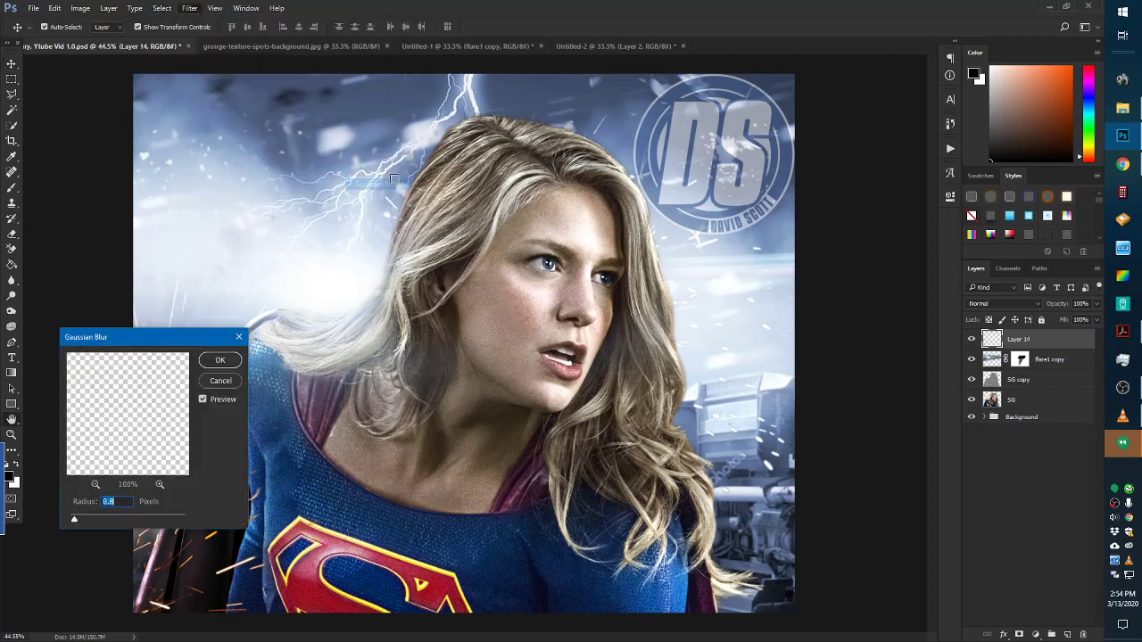
left_click_drag(148, 335, 587, 359)
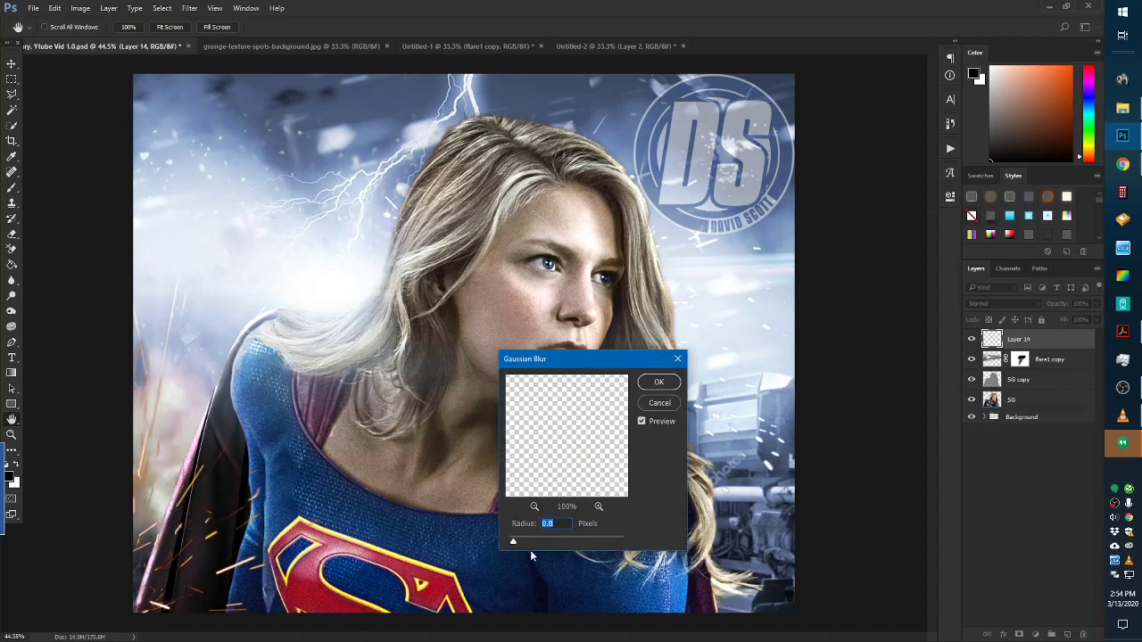
left_click_drag(513, 542, 531, 545)
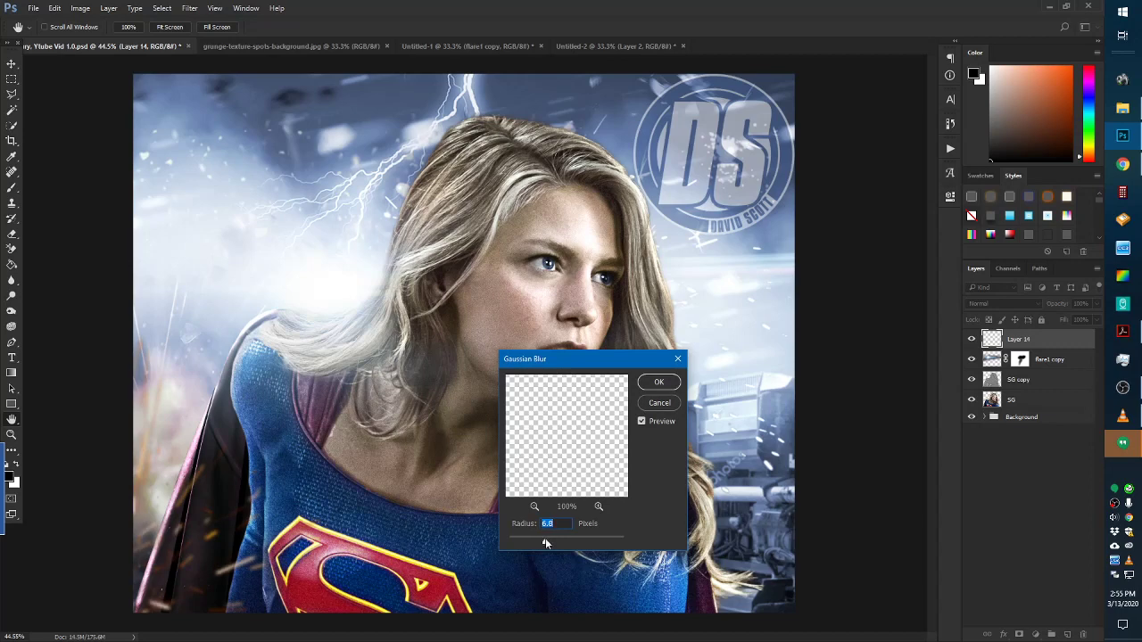
left_click(657, 382)
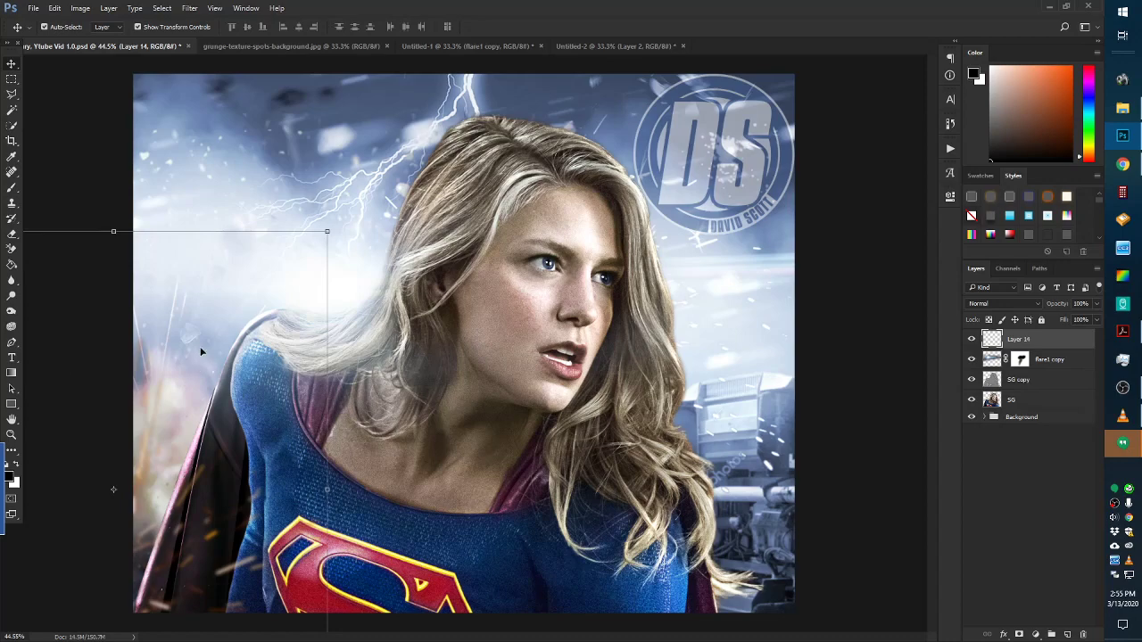
scroll(501, 337, "up", 5)
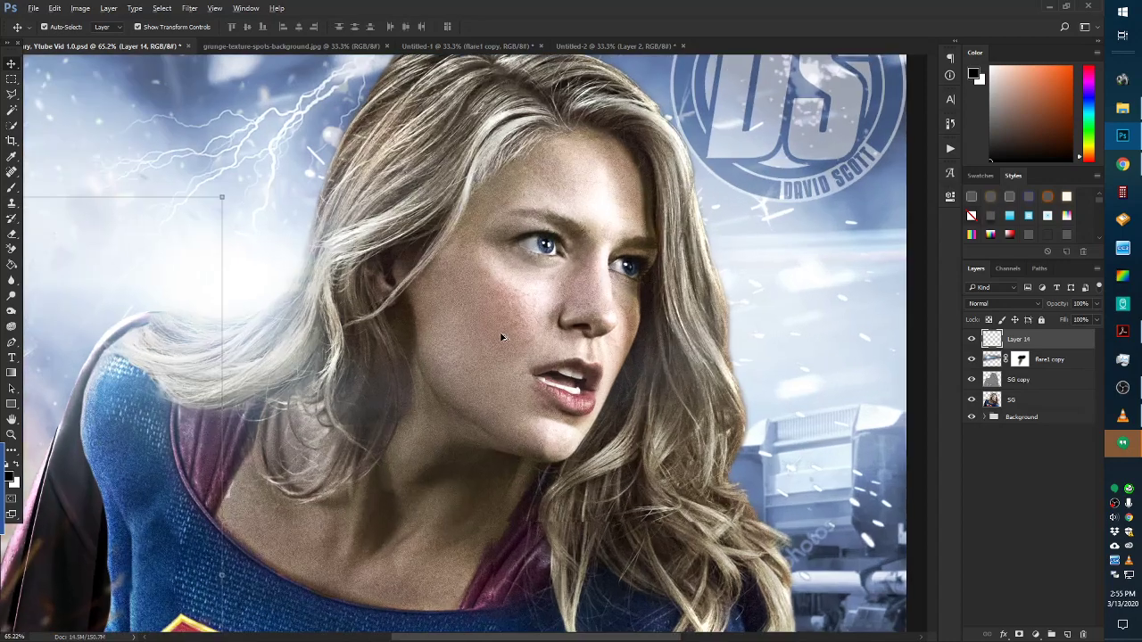
scroll(501, 337, "down", 2)
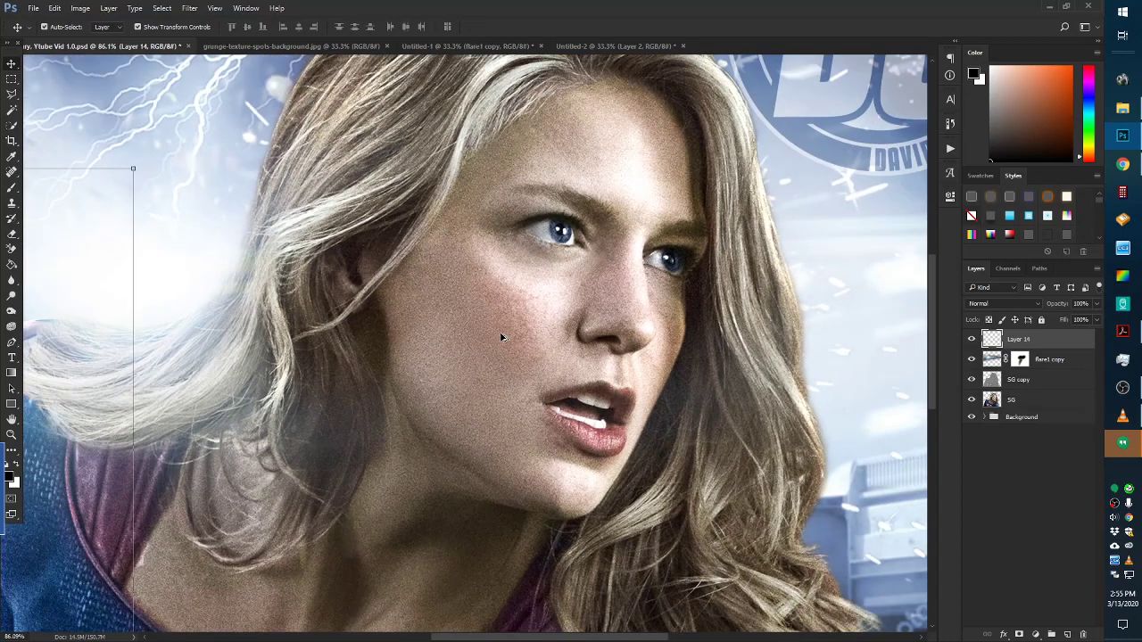
scroll(502, 337, "down", 1)
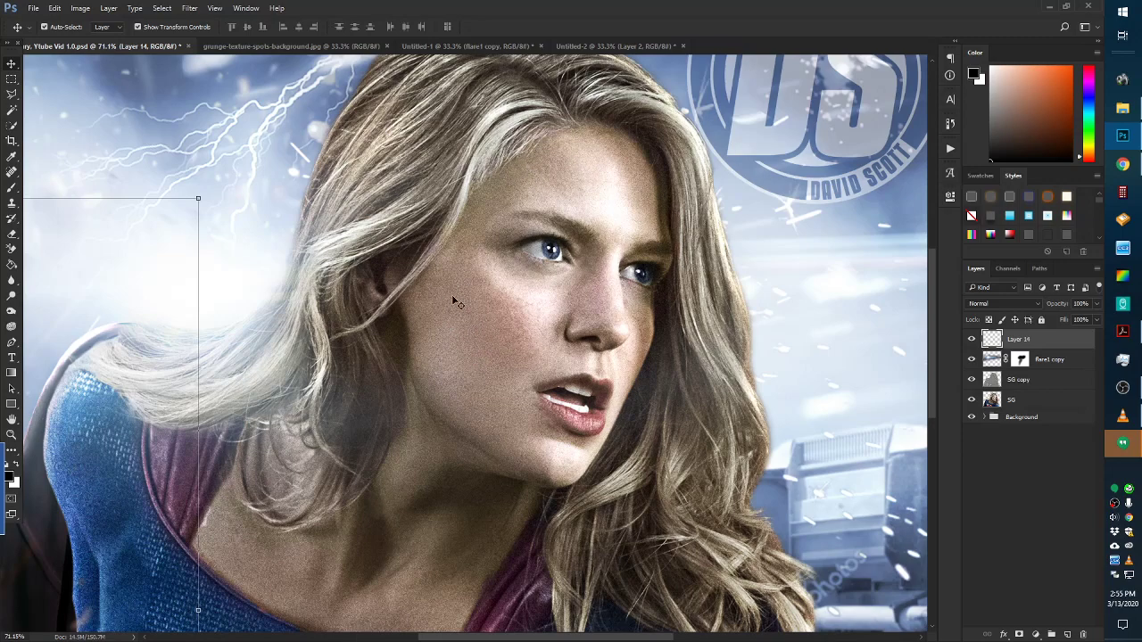
left_click_drag(424, 218, 468, 301)
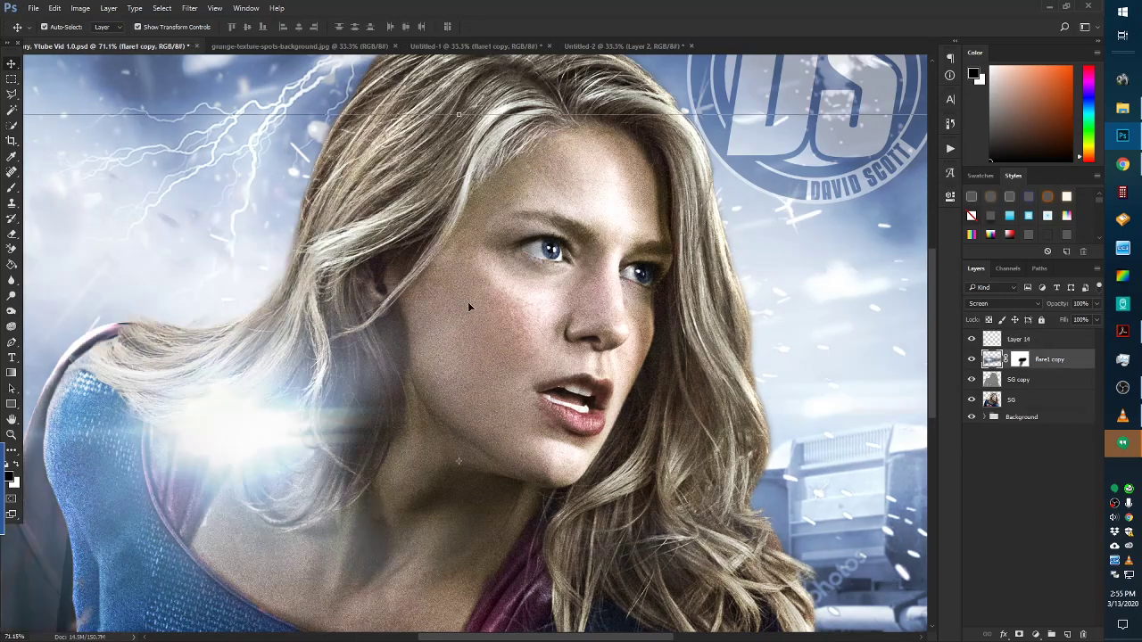
left_click(55, 8)
left_click(71, 21)
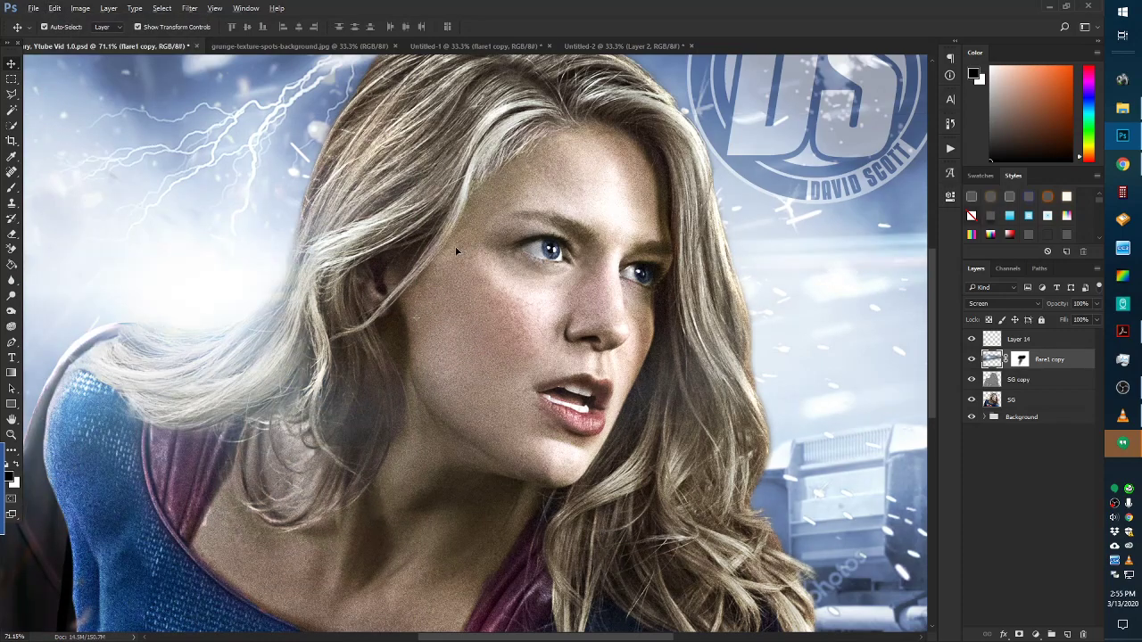
scroll(458, 252, "down", 2)
scroll(625, 148, "up", 2)
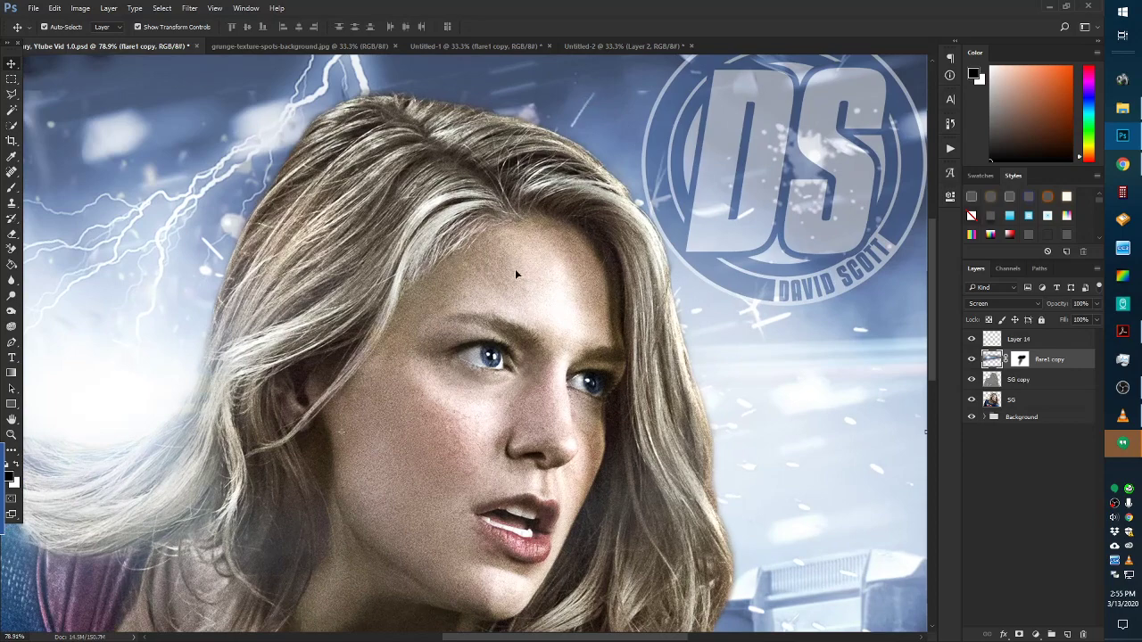
- Fill a new layer directly above the Background group with medium gray and set its blend mode to Overlay
left_click(1030, 417)
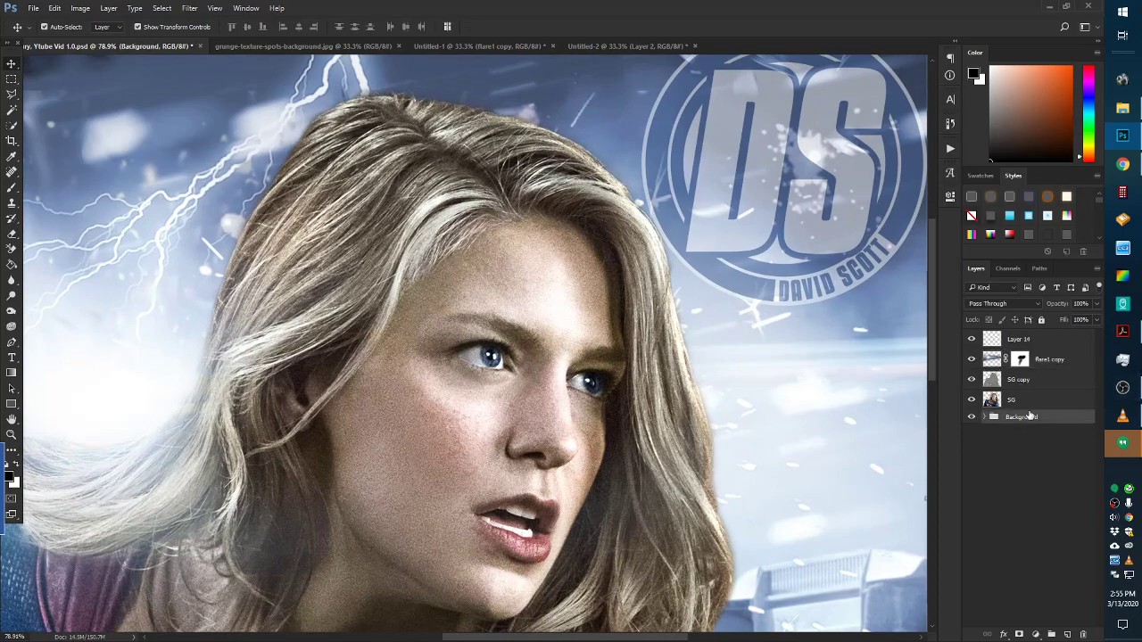
left_click(1068, 634)
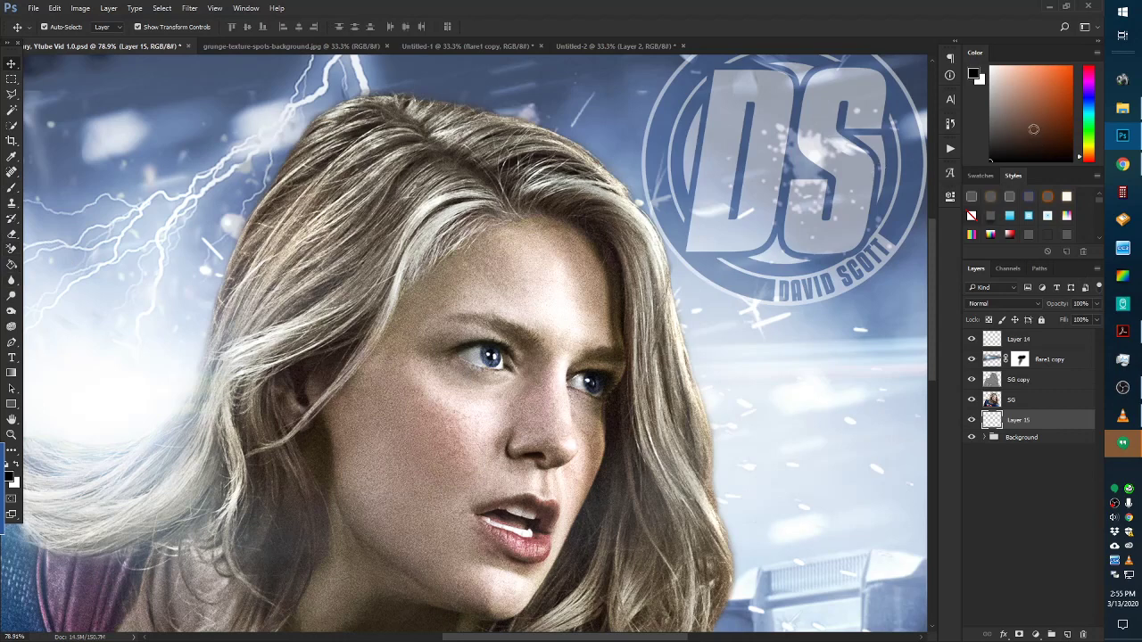
left_click_drag(1034, 130, 970, 104)
left_click(11, 265)
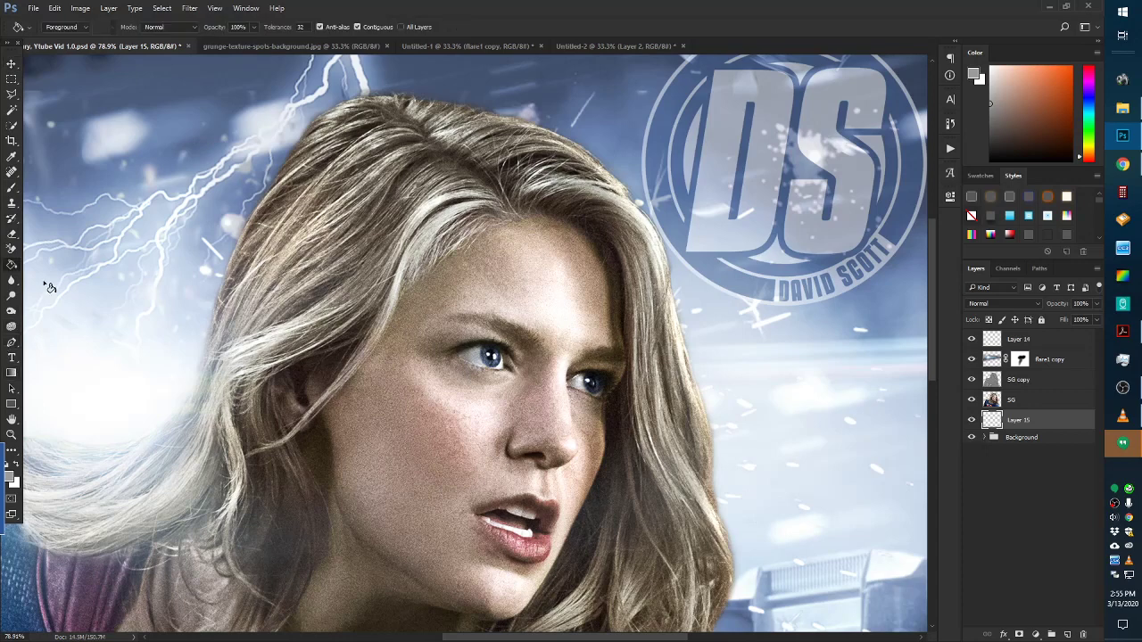
left_click(125, 342)
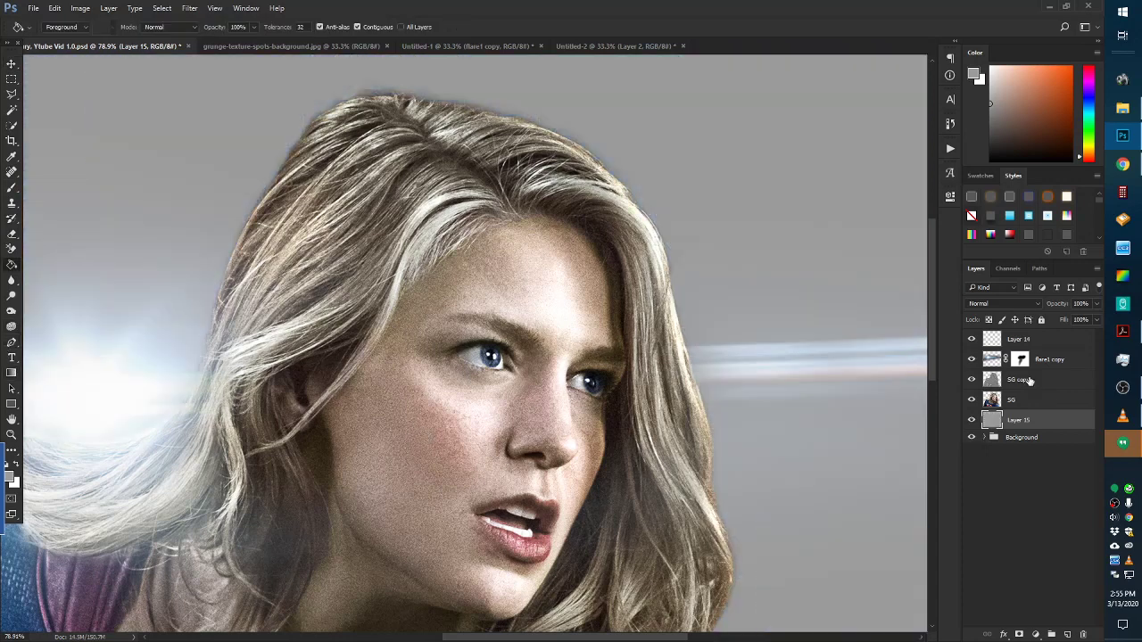
left_click(999, 304)
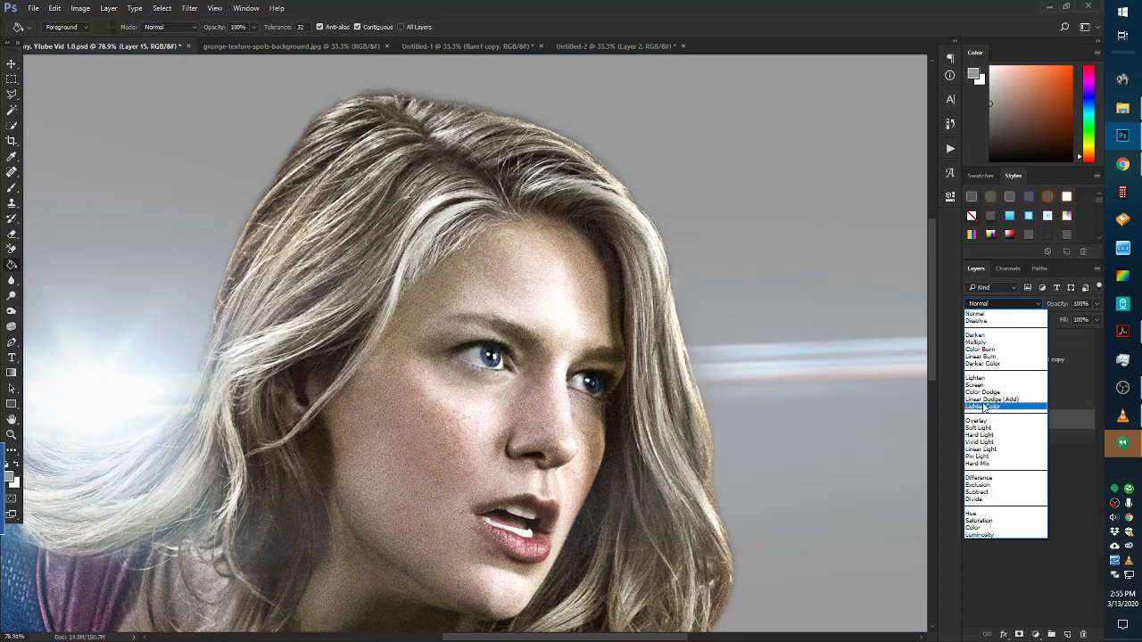
left_click(977, 420)
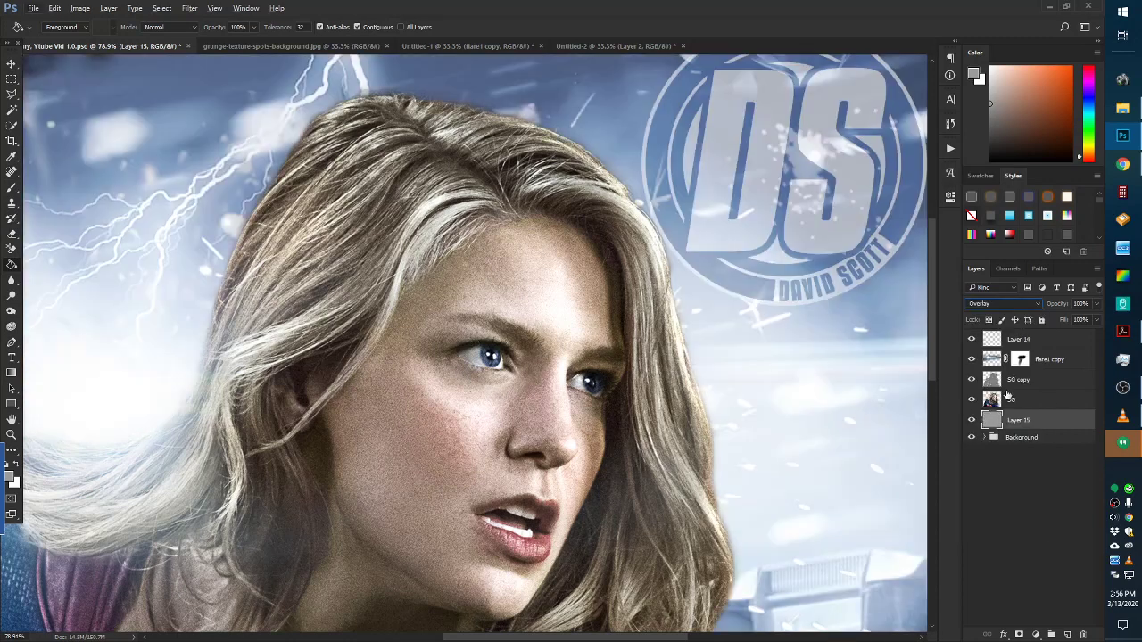
- Apply the Add Noise filter to the gray layer with uniform, monochromatic grain, raising the amount slightly
left_click(190, 8)
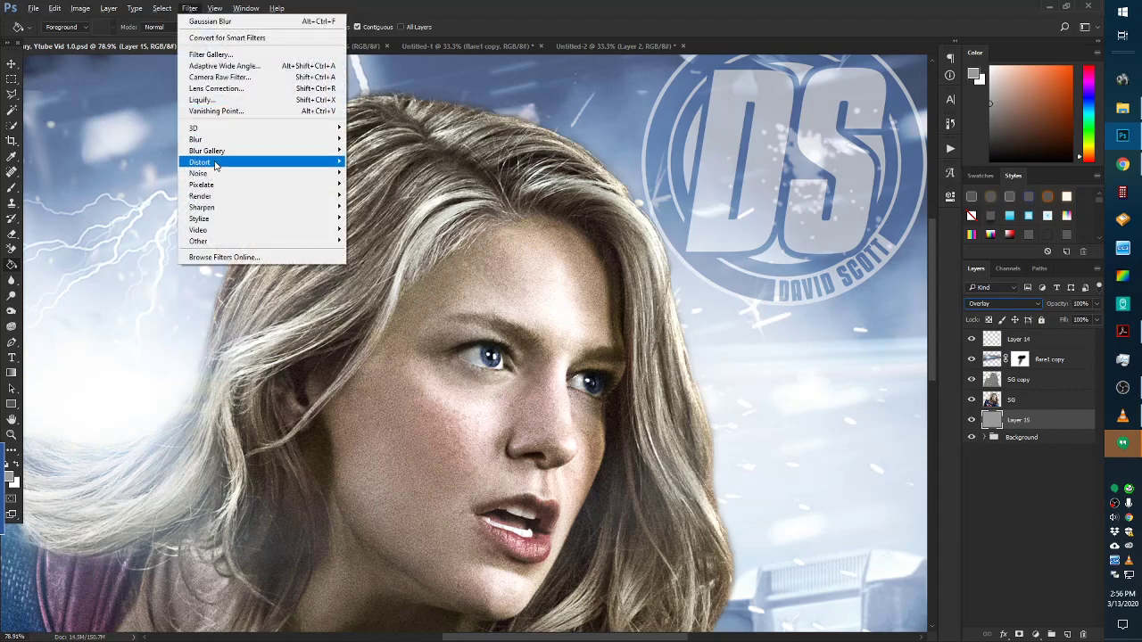
mouse_move(217, 173)
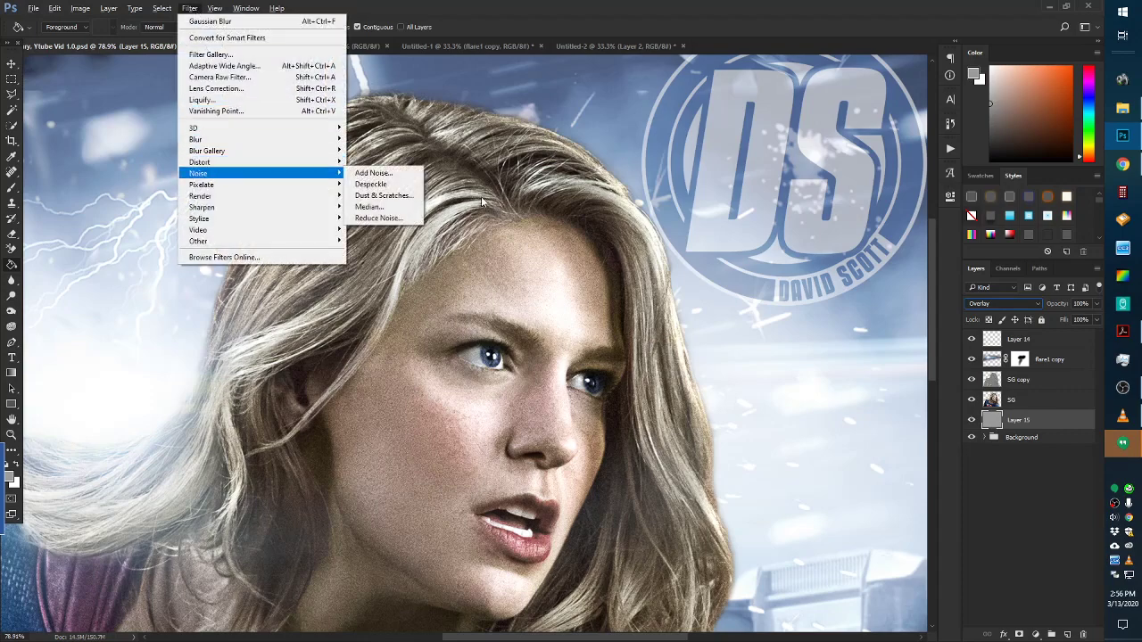
left_click(366, 174)
left_click_drag(569, 119, 263, 264)
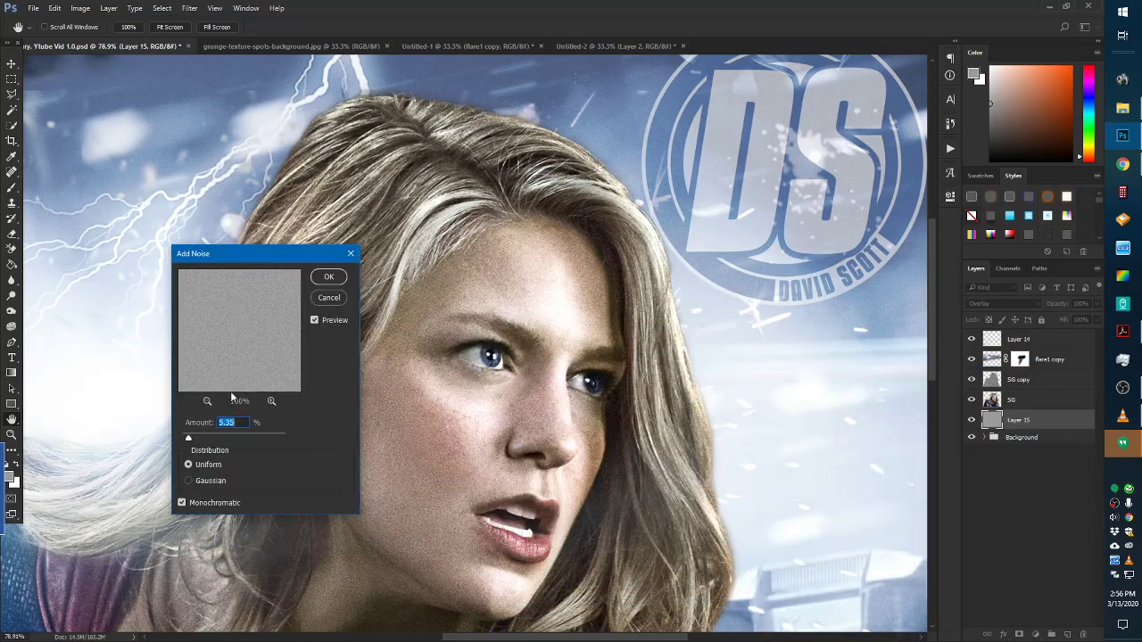
left_click(203, 438)
mouse_move(203, 438)
left_mouse_down()
mouse_move(204, 450)
mouse_move(196, 439)
left_mouse_up()
left_click(329, 278)
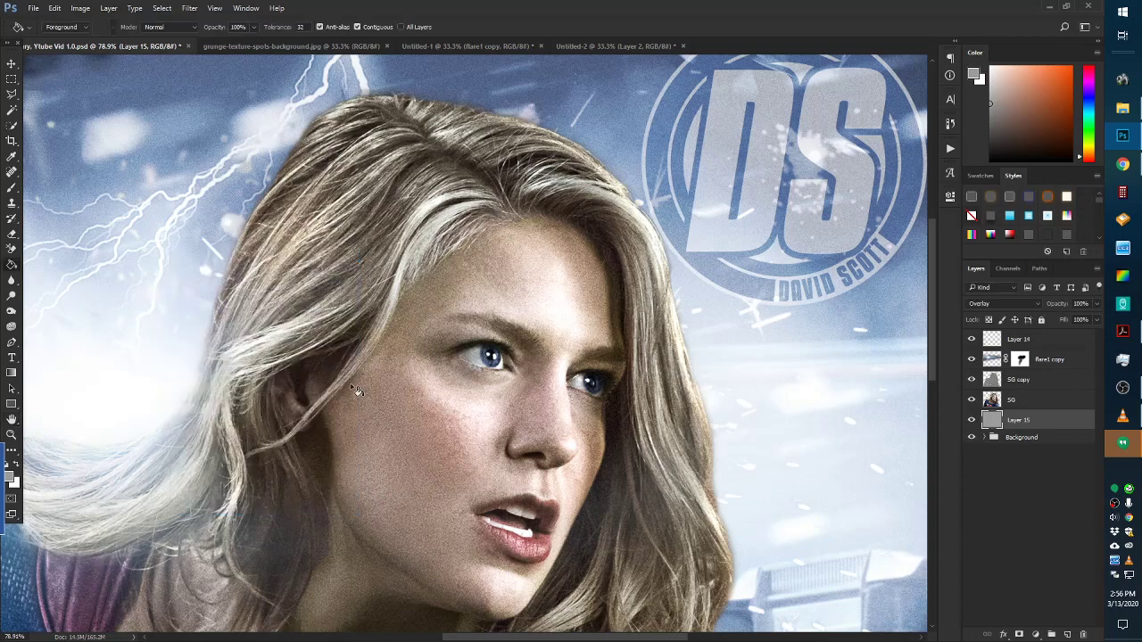
- Examine the noise grain in the background and around the face at several magnifications
key("ctrl+0")
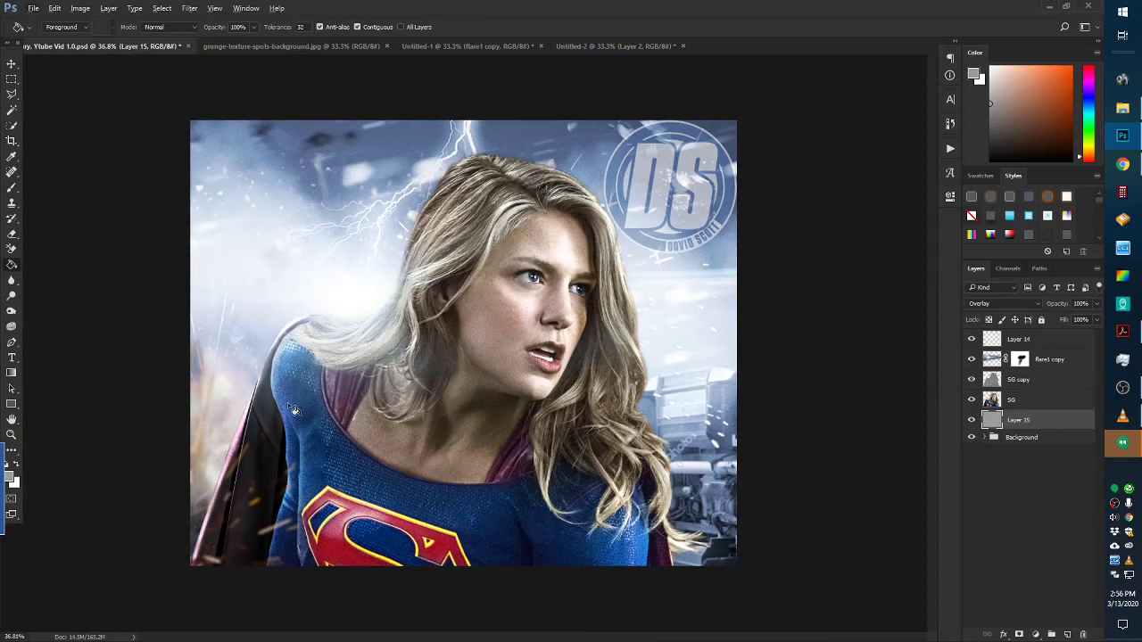
scroll(450, 308, "up", 2)
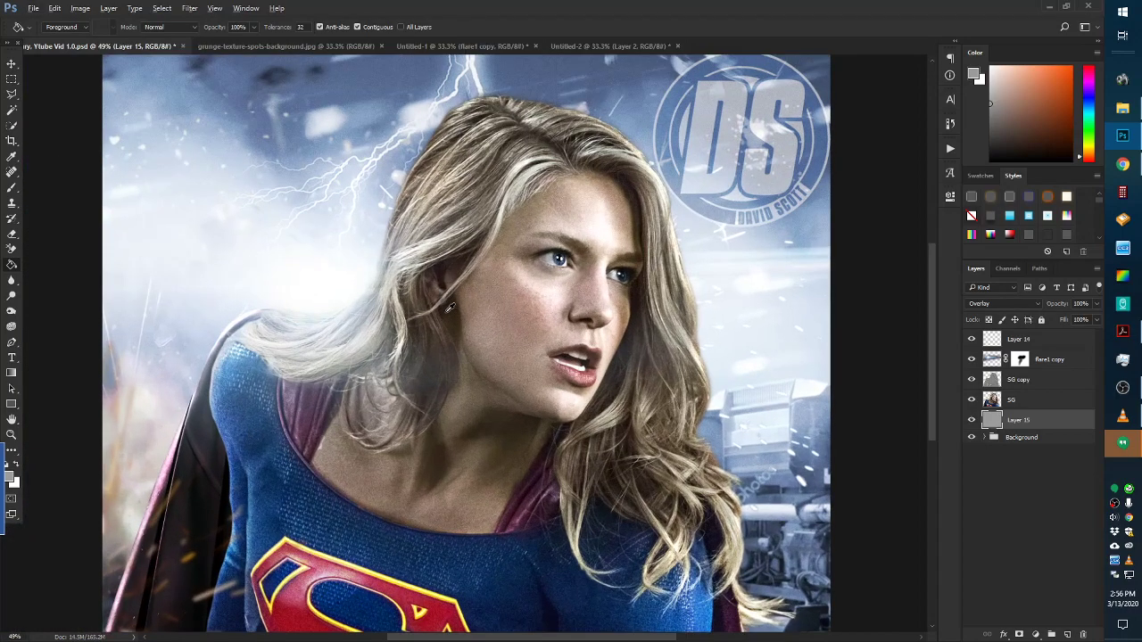
scroll(450, 308, "down", 1)
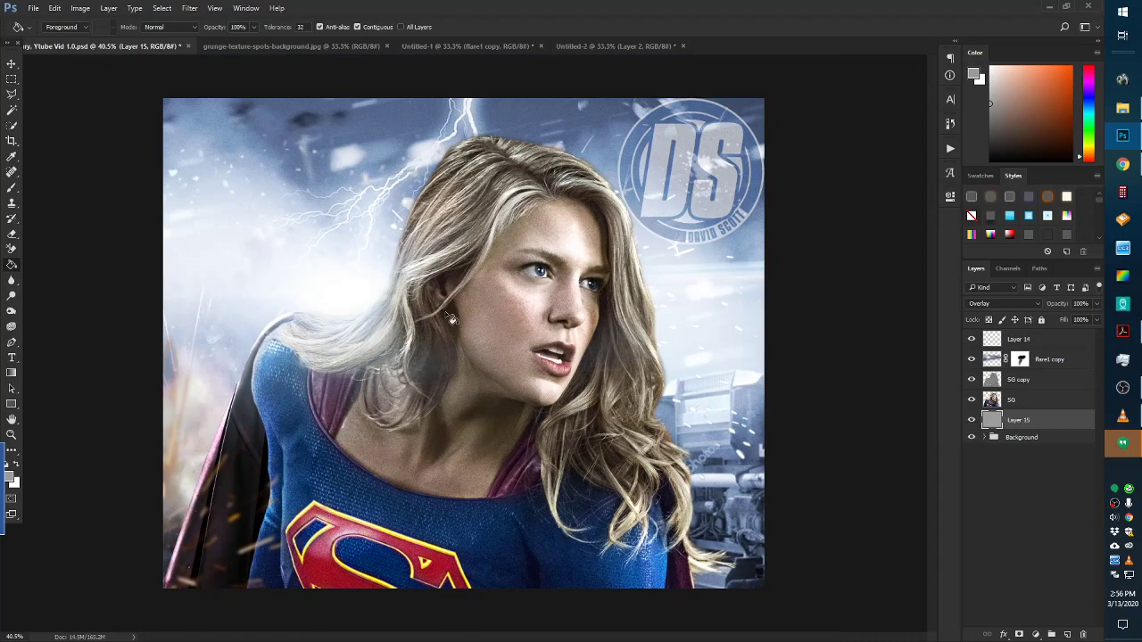
scroll(526, 282, "up", 3)
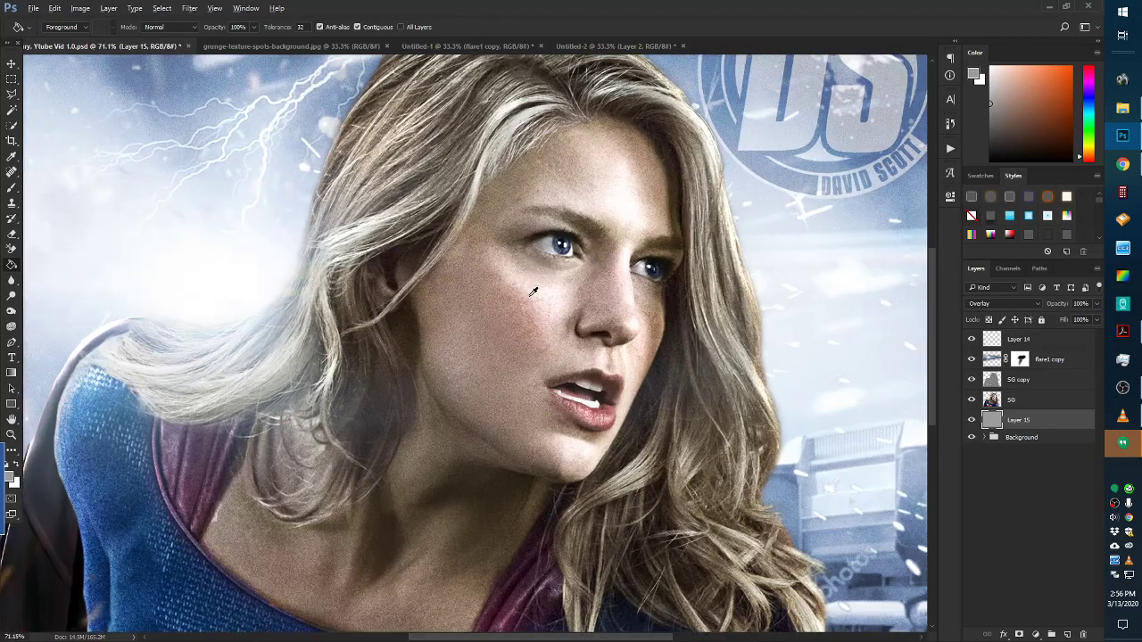
scroll(533, 291, "down", 3)
scroll(532, 299, "up", 2)
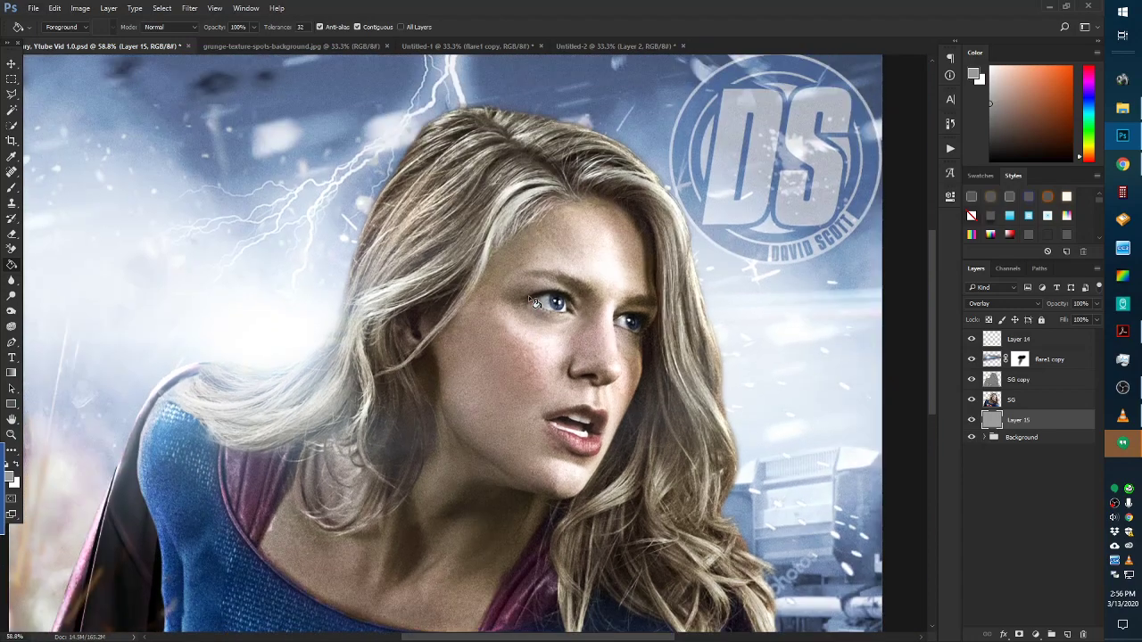
scroll(528, 299, "down", 1)
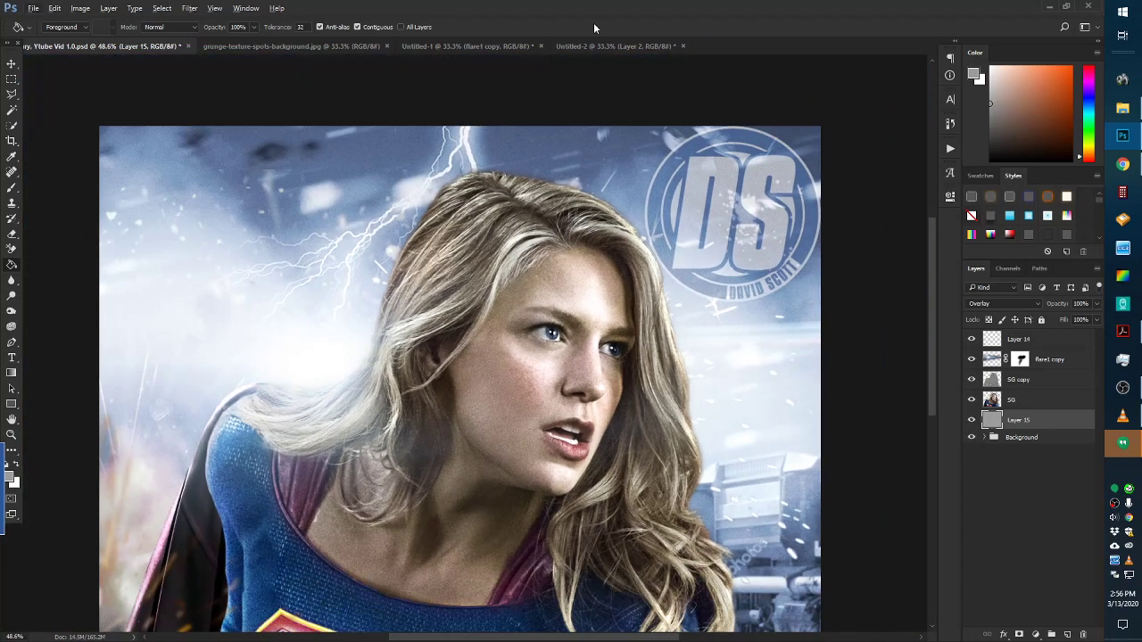
- Unlock the background layer of grunge-texture-spots-background.jpg and copy the texture into the Supergirl composition
left_click(443, 46)
left_click(310, 45)
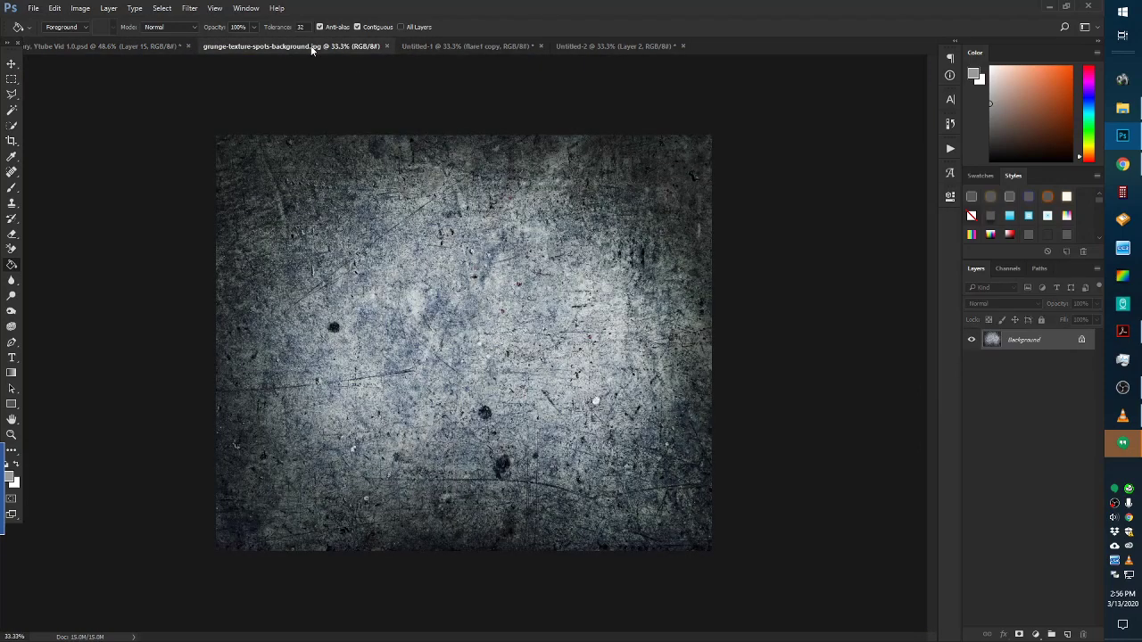
left_click(1081, 339)
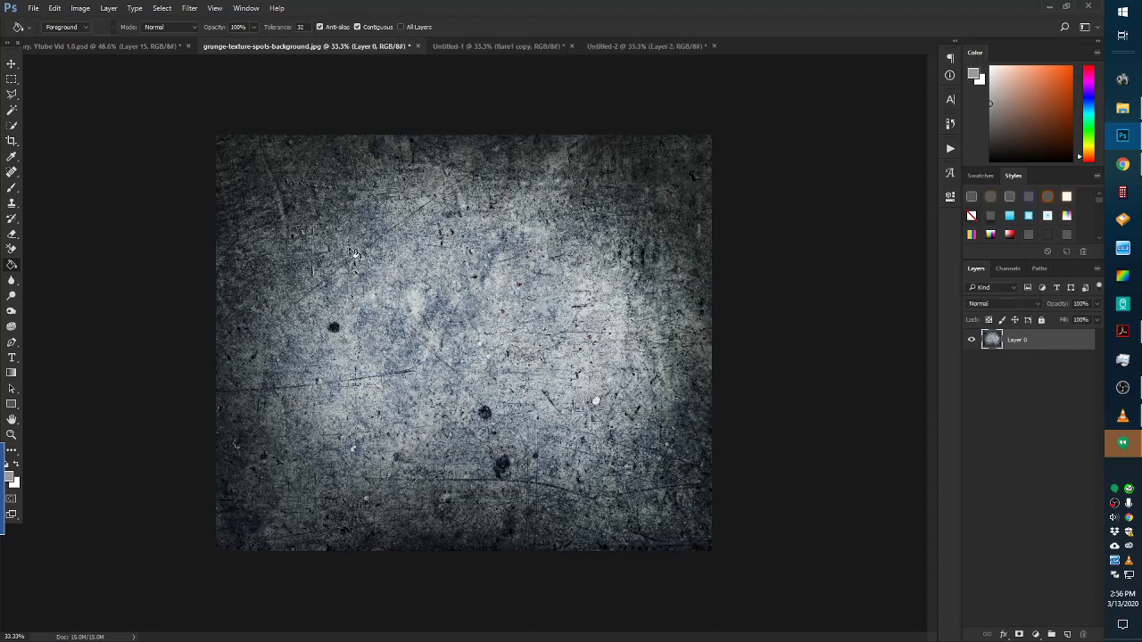
left_click(11, 64)
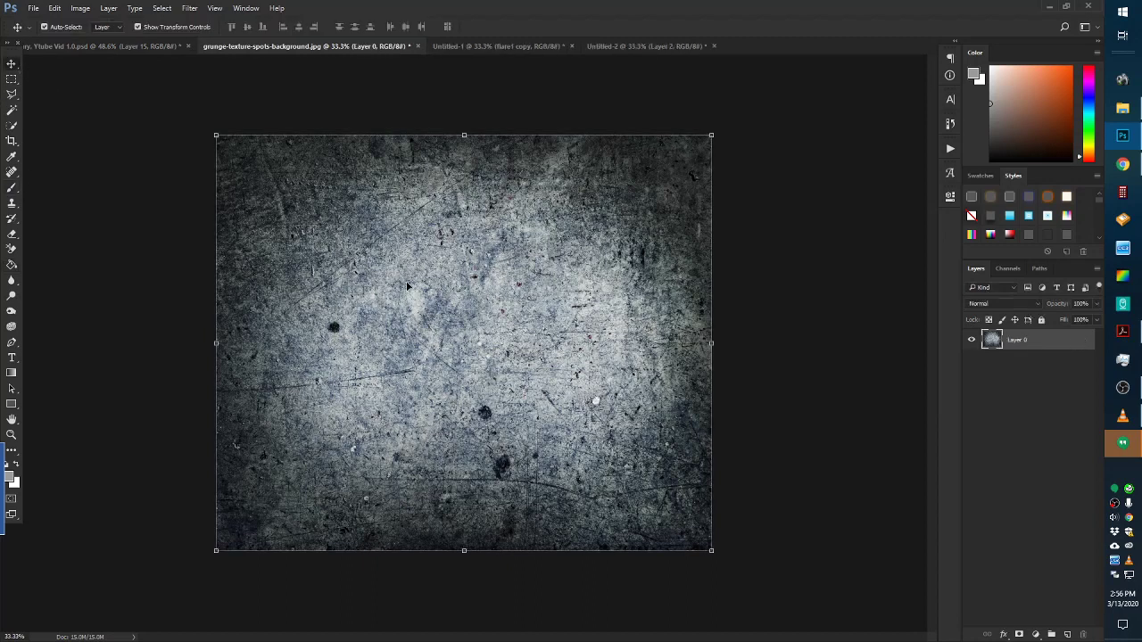
left_click_drag(407, 282, 331, 295)
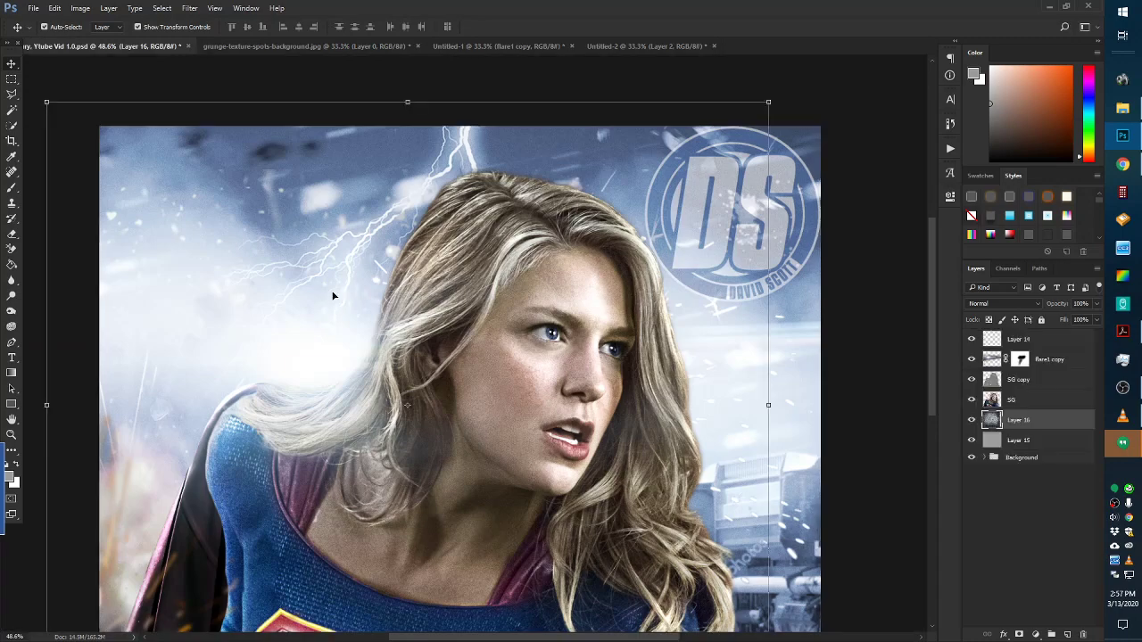
- Move the grunge texture layer to the top of the layer stack and position it to cover the whole canvas
left_click_drag(1035, 358, 1031, 339)
left_click_drag(579, 331, 630, 332)
scroll(574, 362, "down", 5)
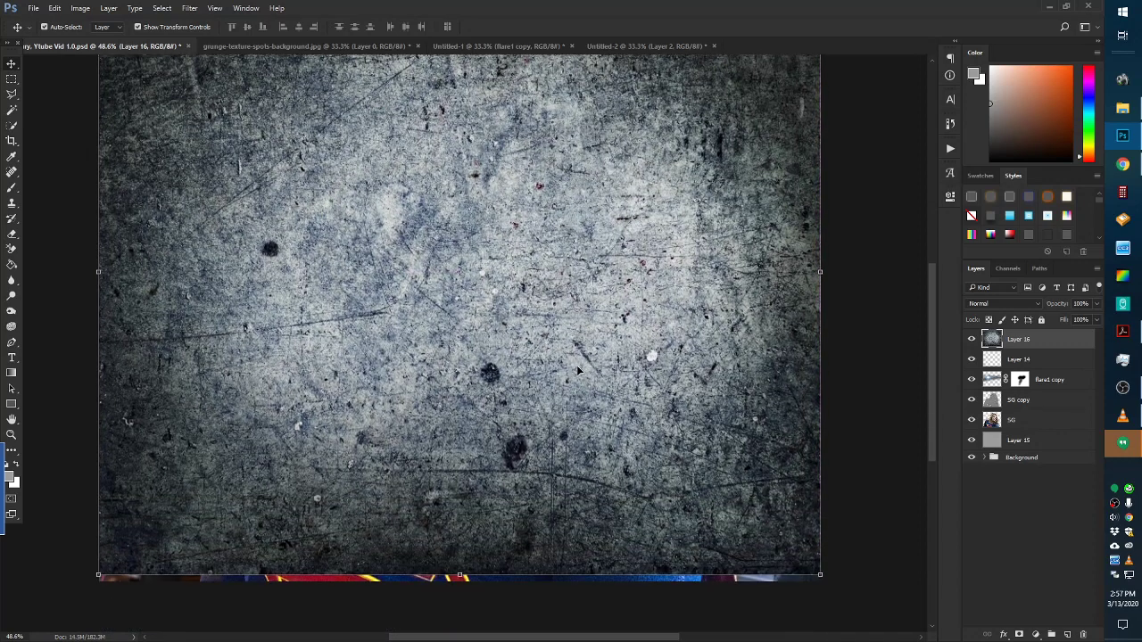
left_click_drag(524, 457, 527, 478)
scroll(452, 461, "up", 4)
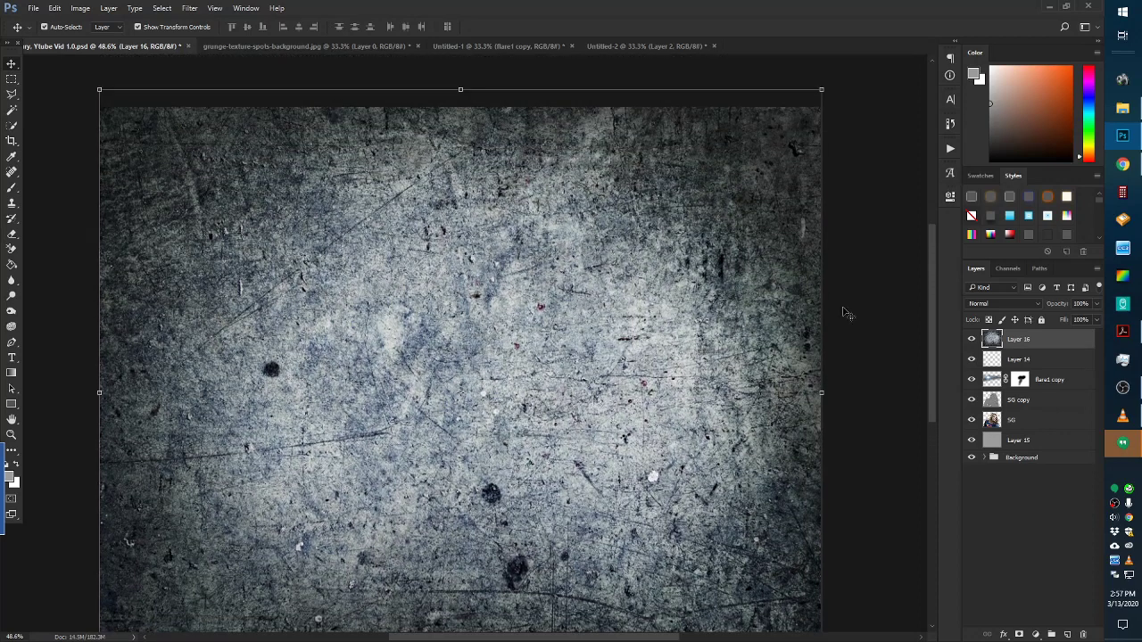
- Set the grunge texture layer's blend mode to Overlay and lower its opacity to 16%
left_click(1001, 304)
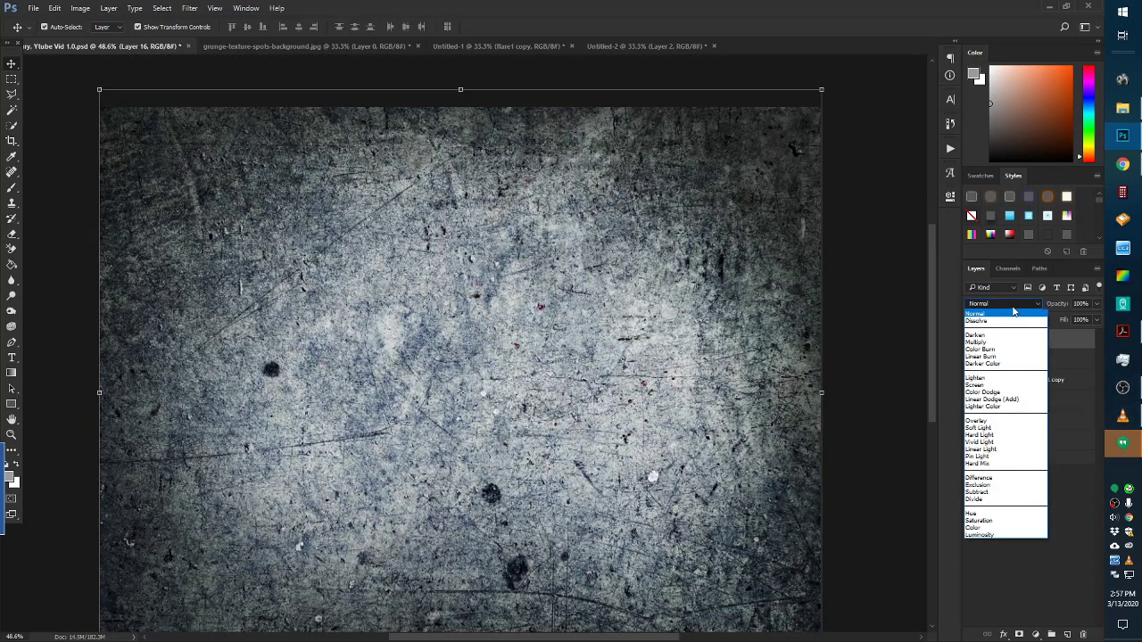
left_click(977, 420)
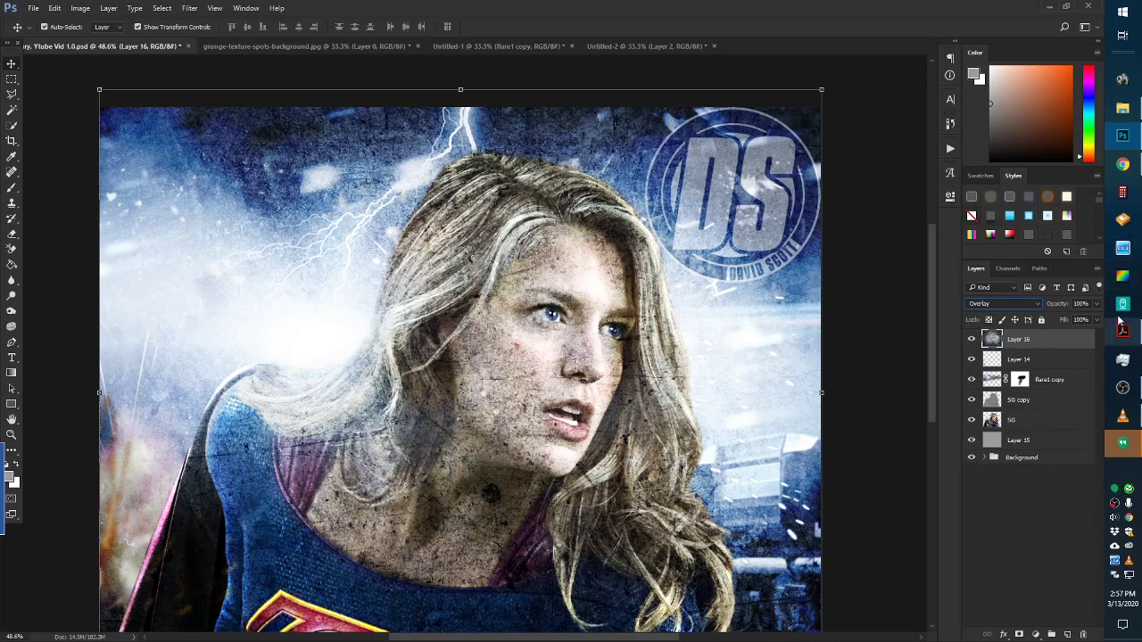
left_click(1098, 303)
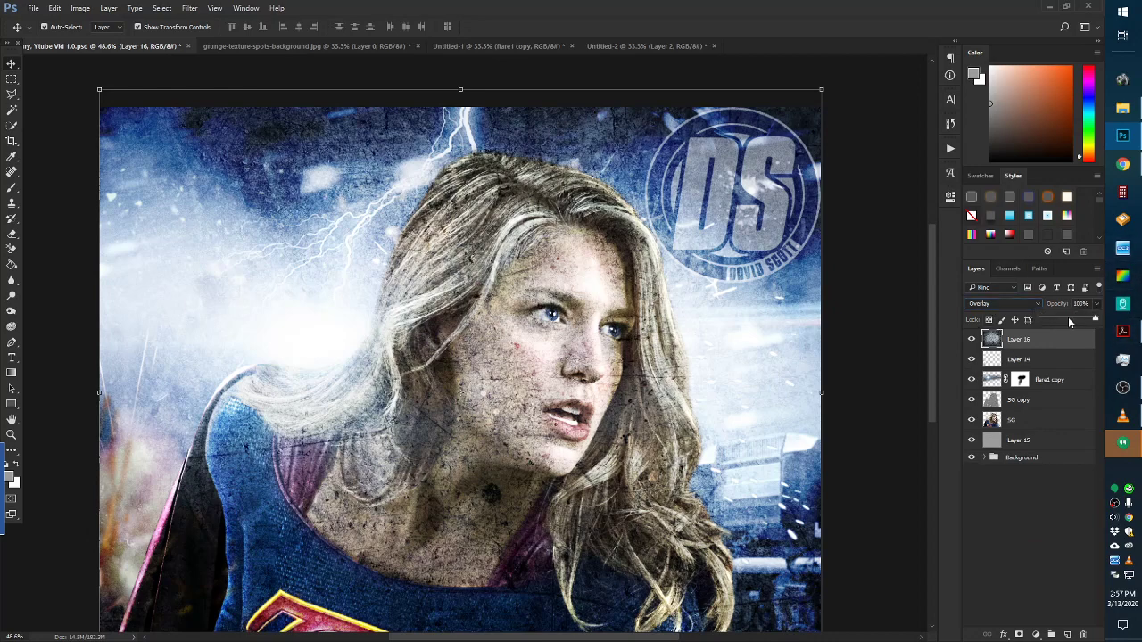
left_click(1068, 320)
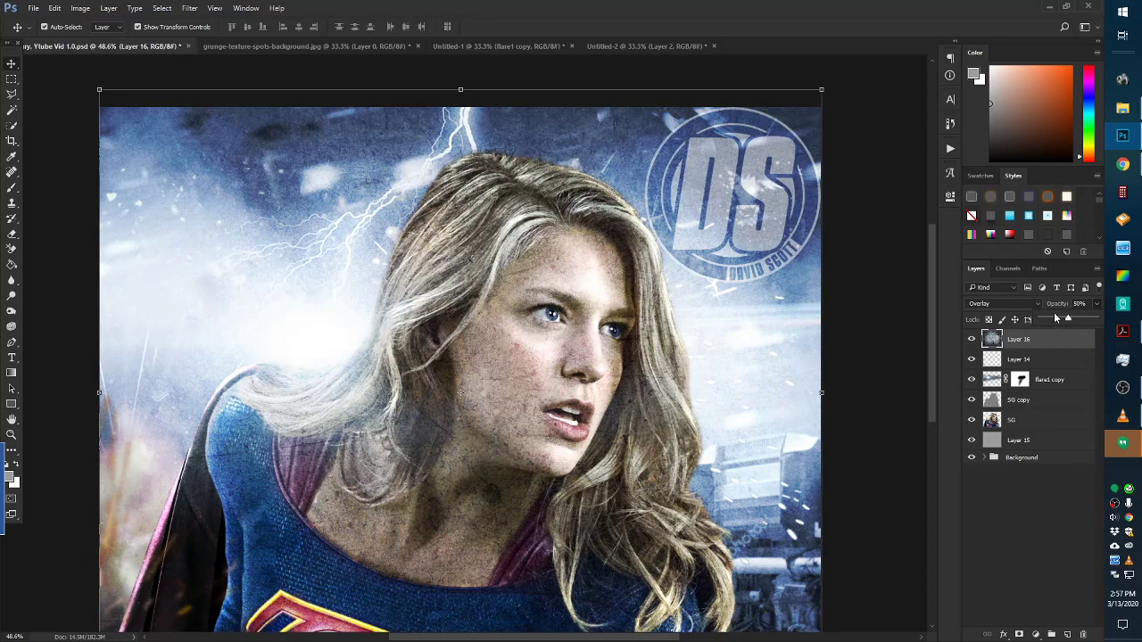
left_click(1054, 319)
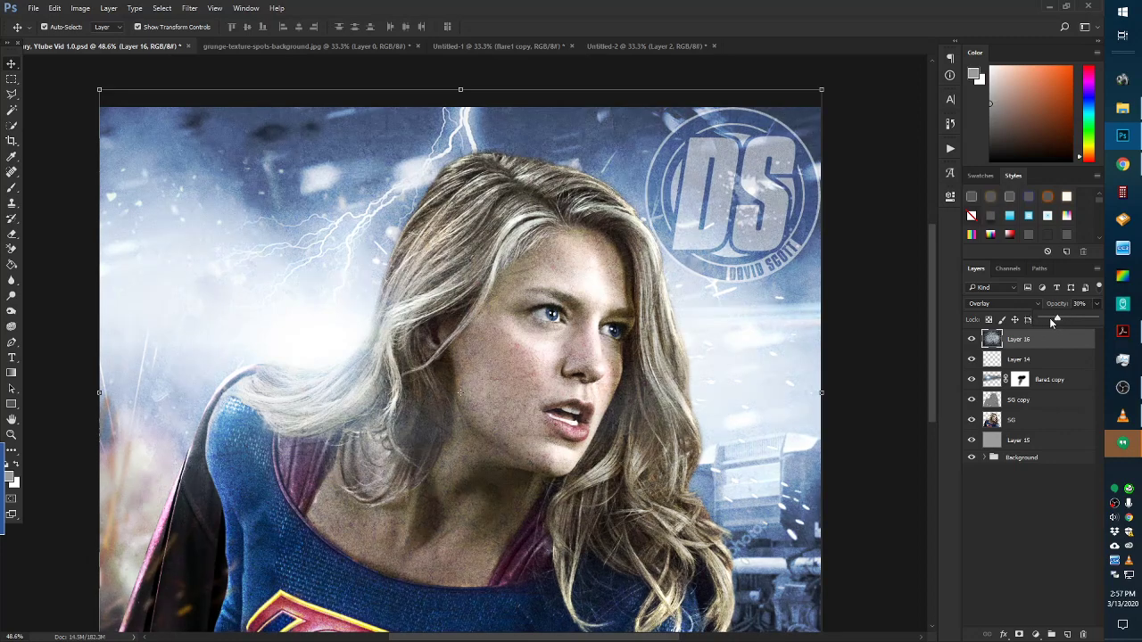
- Check the texture over the figure up close and raise the grunge layer's opacity to 27%
scroll(466, 408, "down", 3)
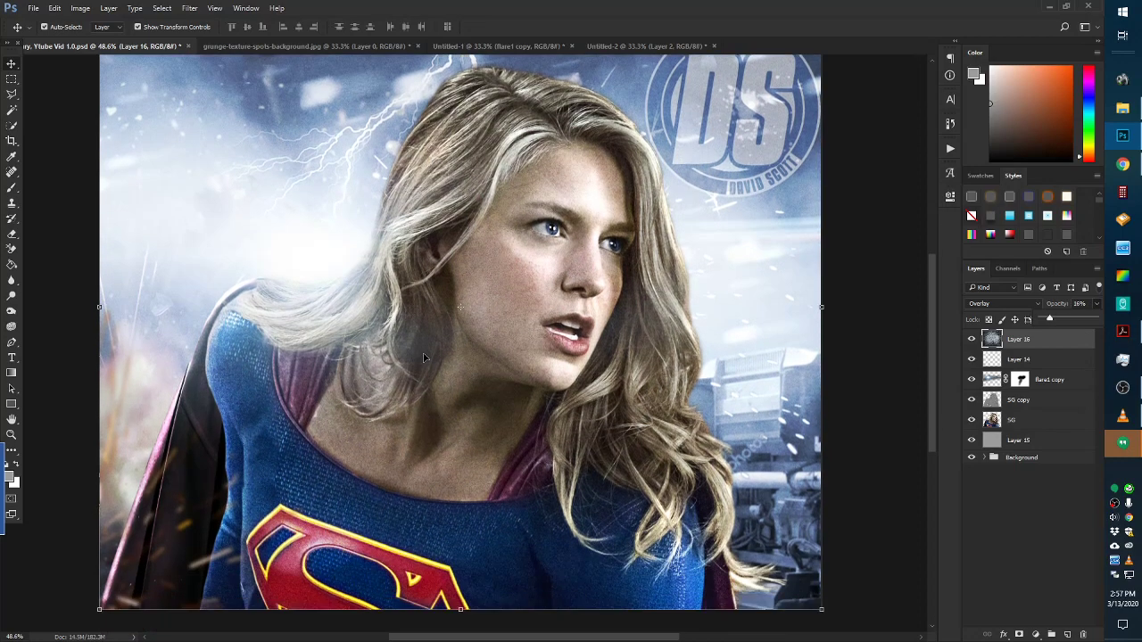
scroll(480, 331, "up", 2)
scroll(476, 325, "up", 1)
scroll(472, 332, "up", 2)
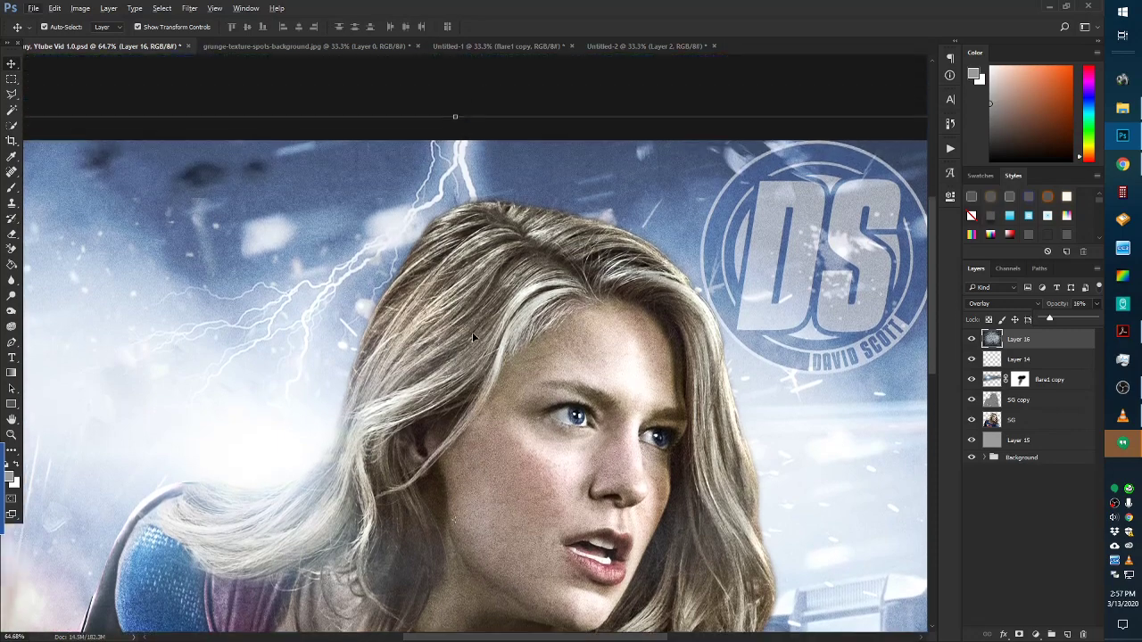
left_click(1055, 318)
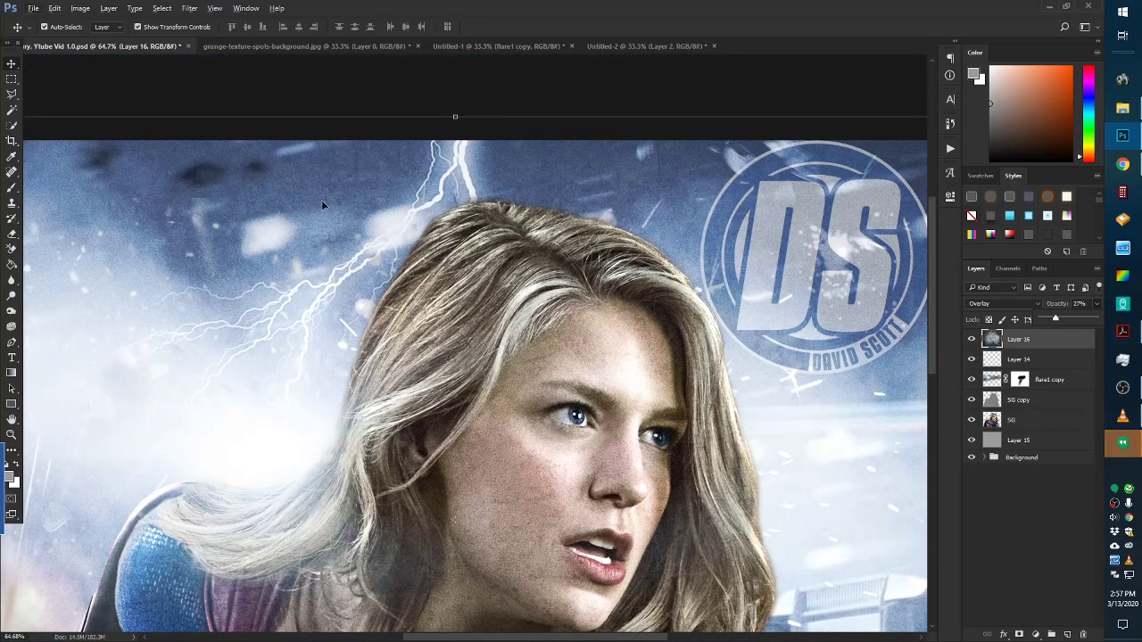
- Move the grunge texture layer down the stack, between flare1 copy and SG copy, and check the overall composition
key("ctrl+0")
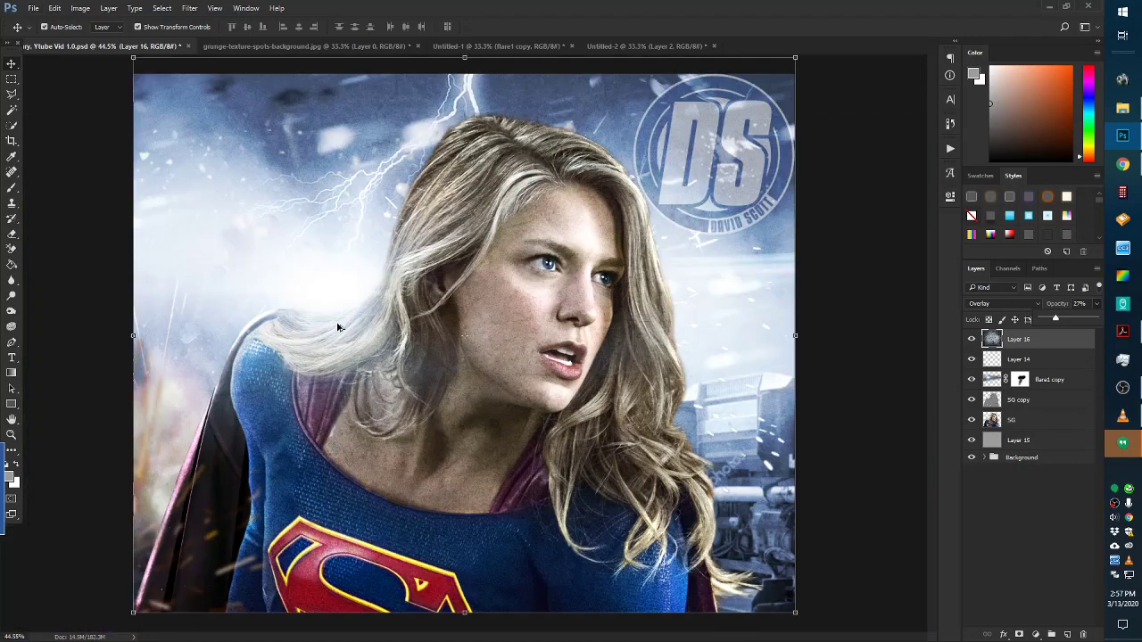
scroll(619, 362, "up", 2)
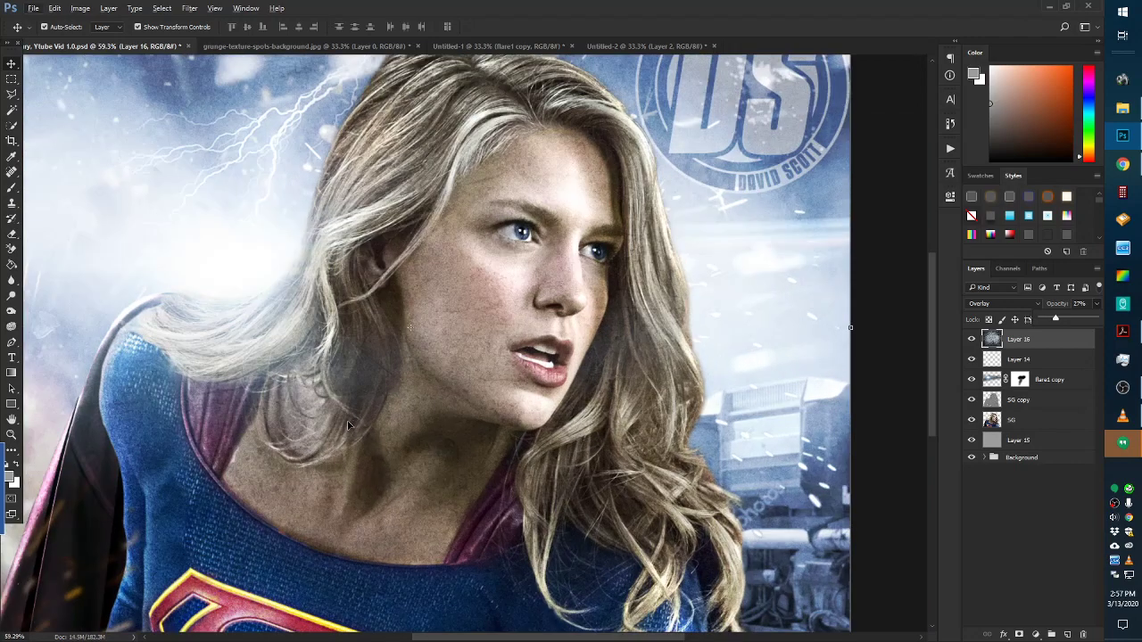
scroll(333, 416, "down", 3)
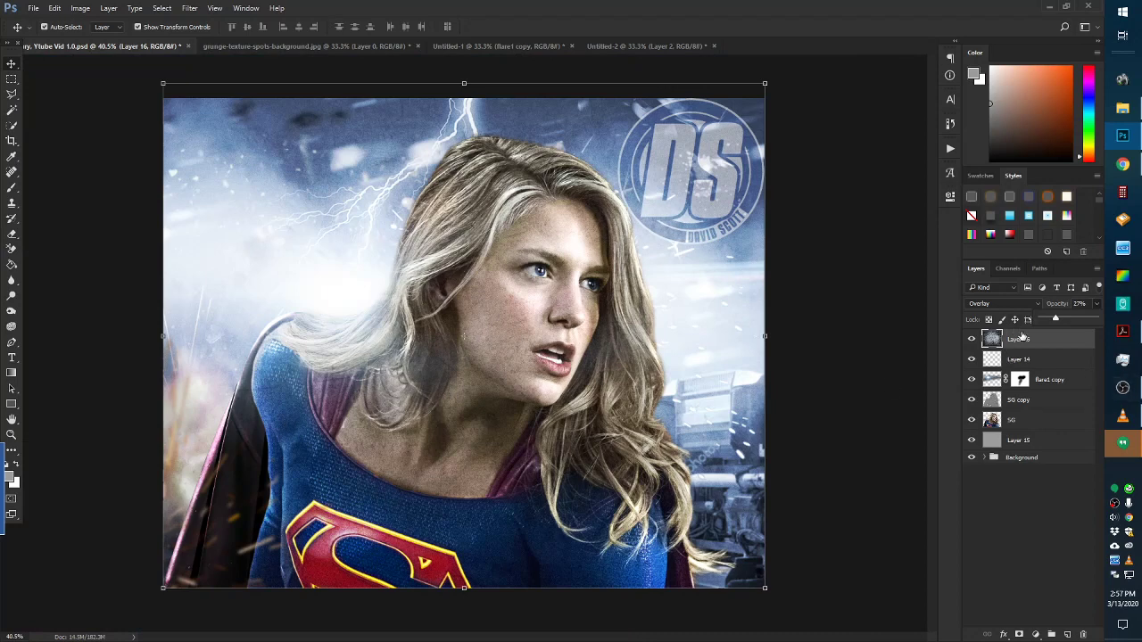
left_click_drag(1022, 335, 1022, 390)
scroll(337, 286, "up", 3)
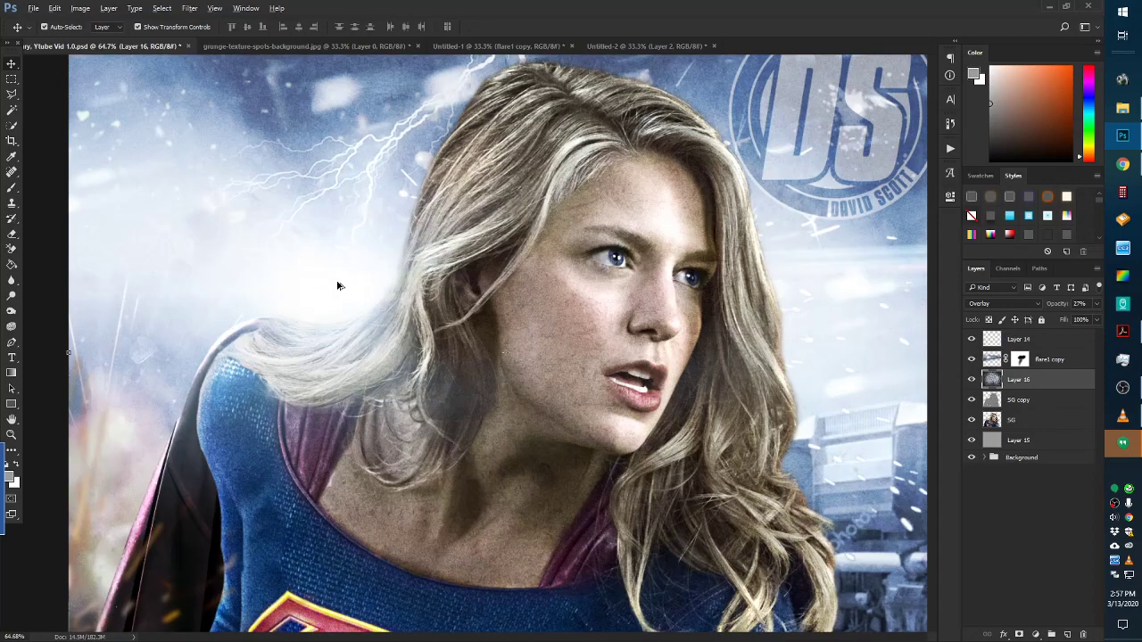
scroll(338, 285, "down", 3)
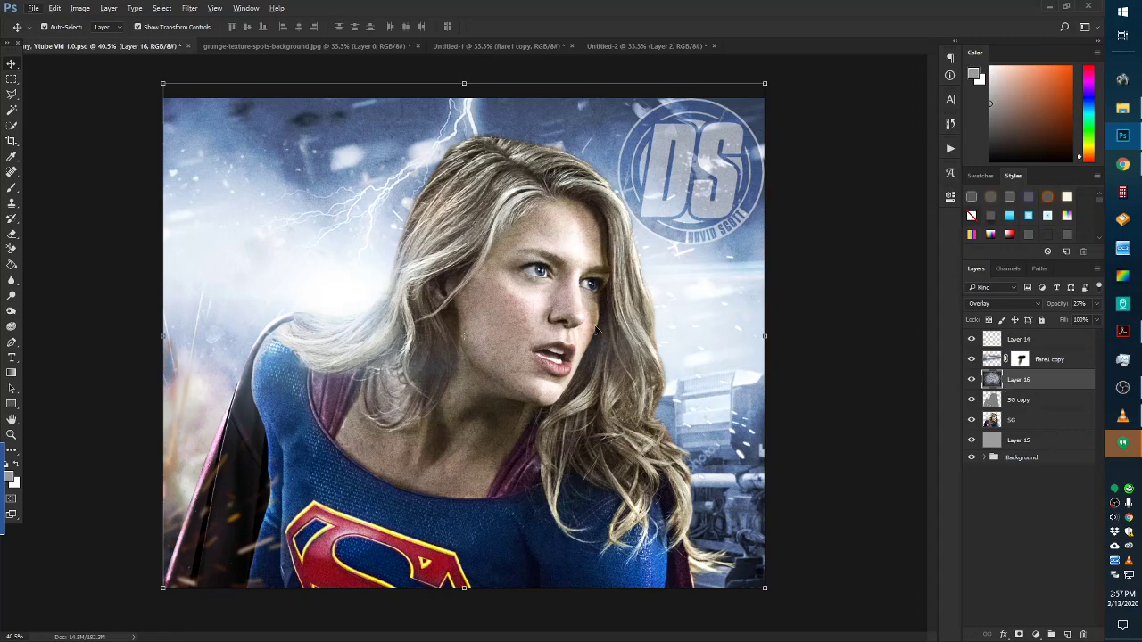
- Hide the grunge texture layer and check the face, hair and background up close without it
scroll(537, 323, "up", 2)
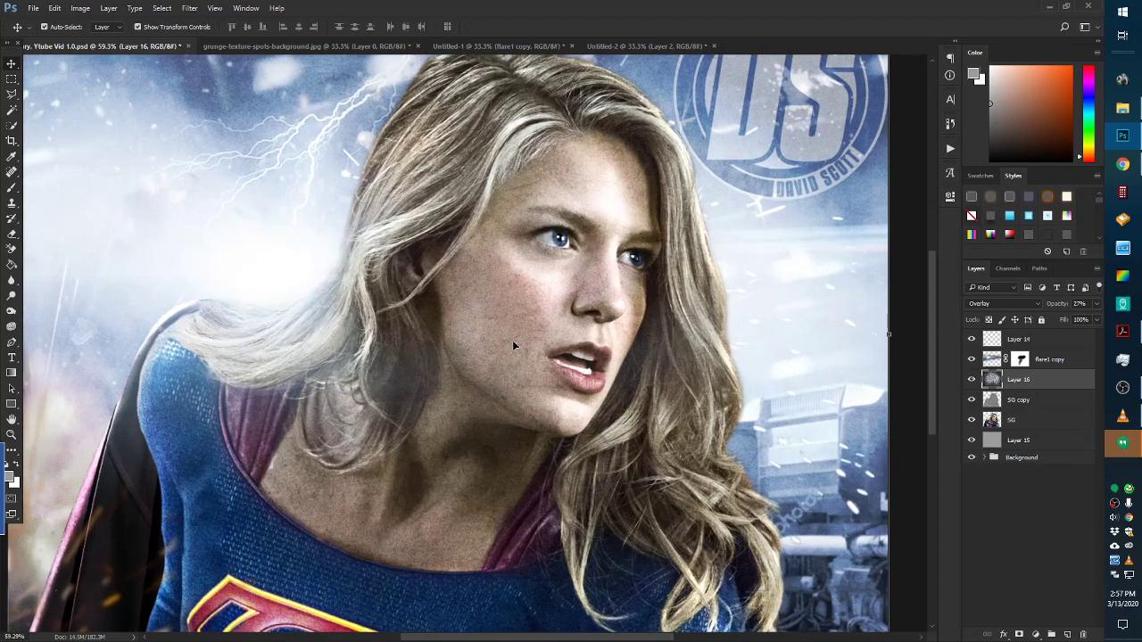
left_click(971, 380)
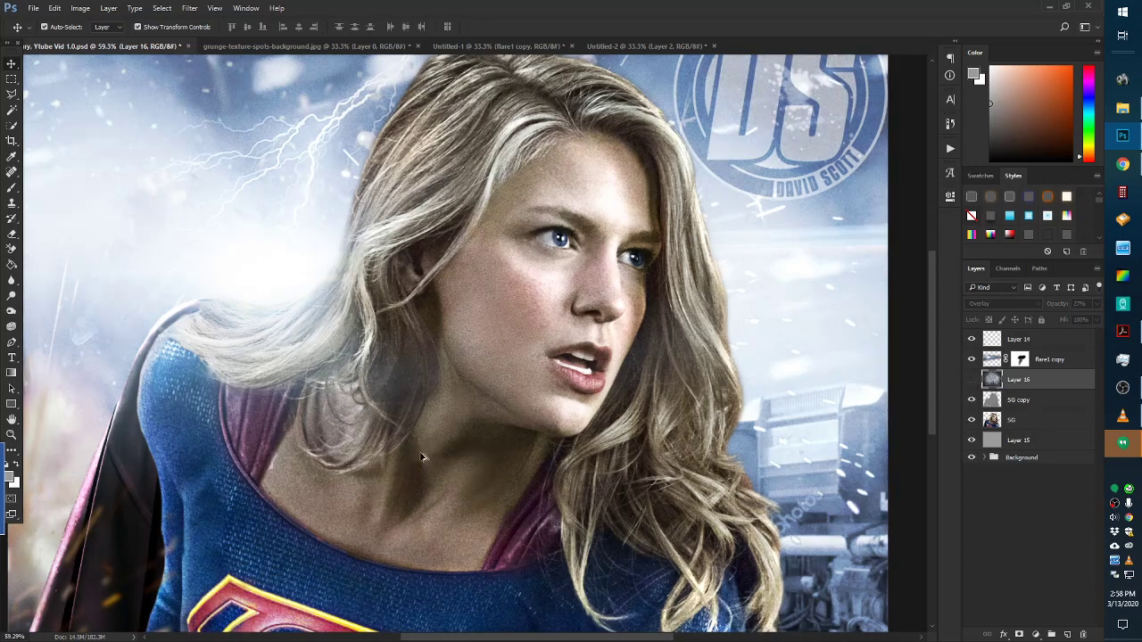
scroll(513, 372, "down", 2)
scroll(513, 372, "up", 2)
scroll(302, 188, "up", 1)
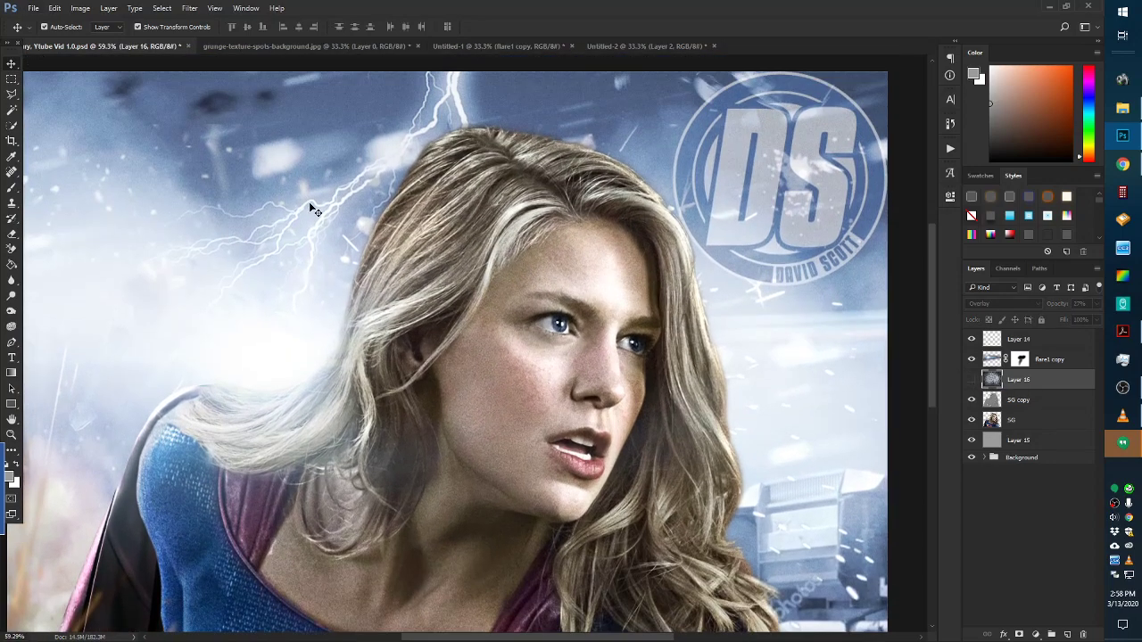
scroll(329, 285, "up", 2)
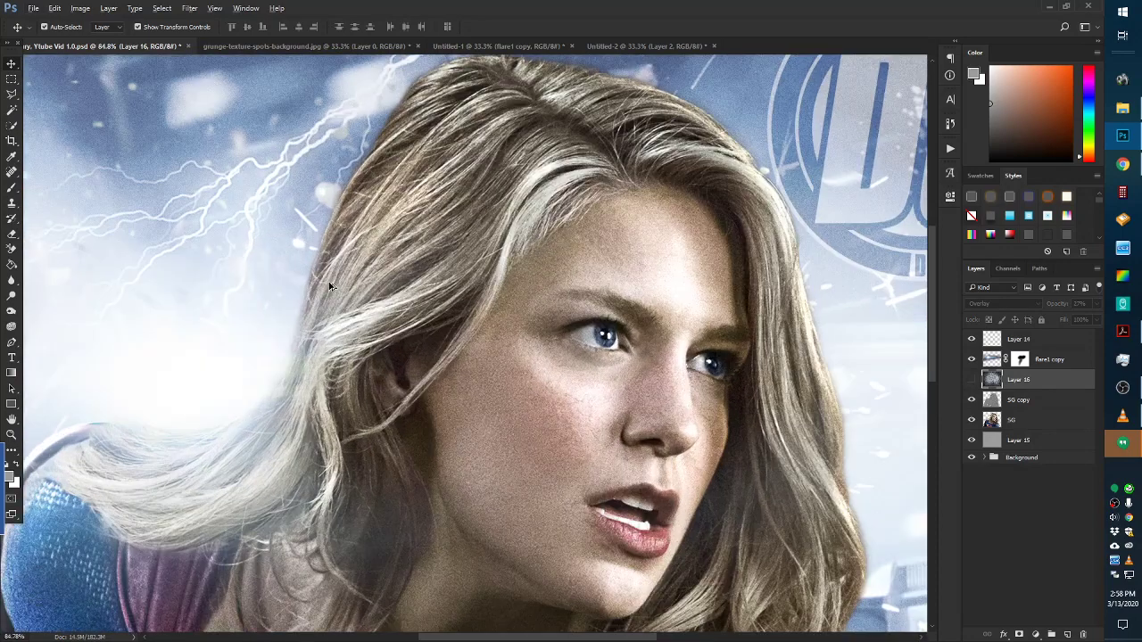
scroll(330, 285, "down", 4)
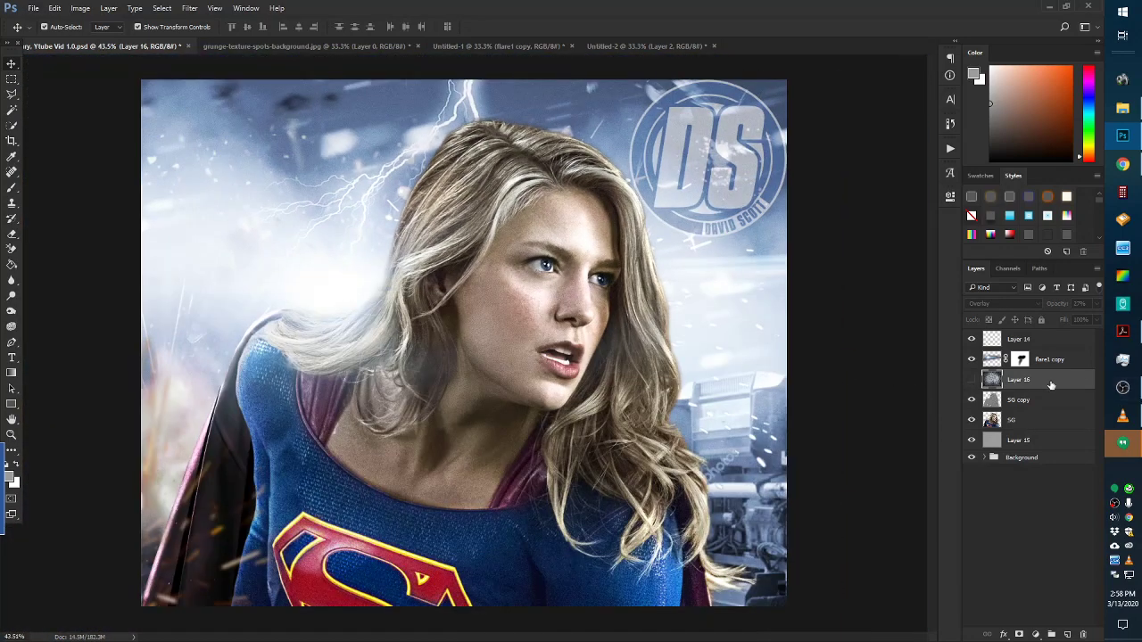
- Identify the sparks layer at the top of the stack by toggling its visibility and rename it Embers
mouse_move(1050, 383)
left_mouse_down()
mouse_move(1032, 501)
mouse_move(1038, 391)
left_mouse_up()
left_click(1056, 364)
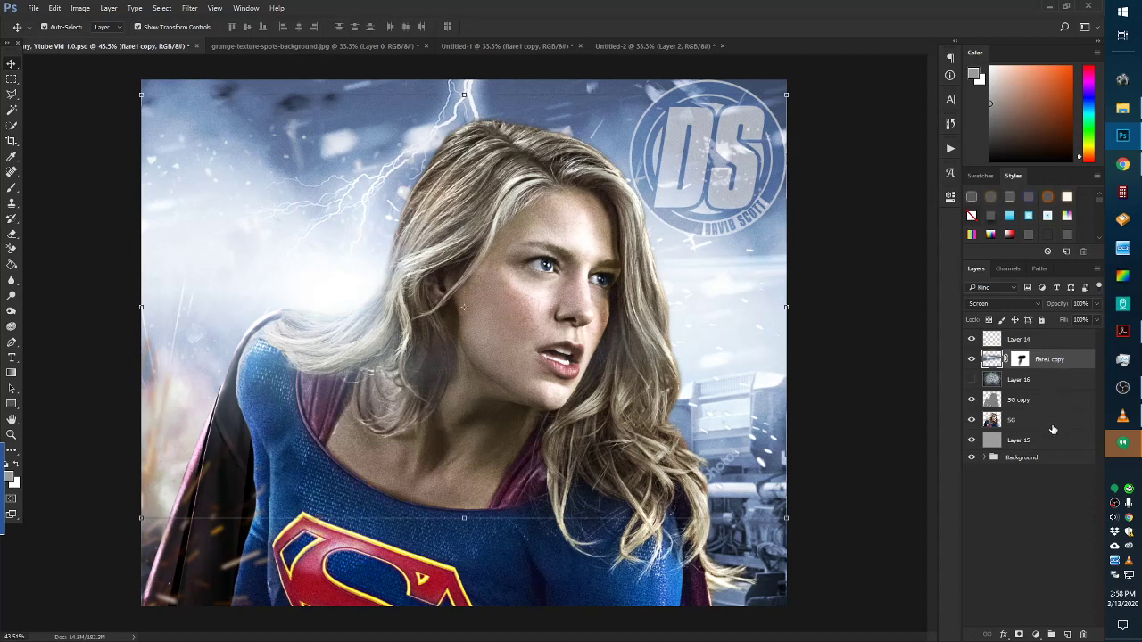
left_click(972, 340)
left_click(972, 340)
left_click(1039, 340)
double_click(1017, 339)
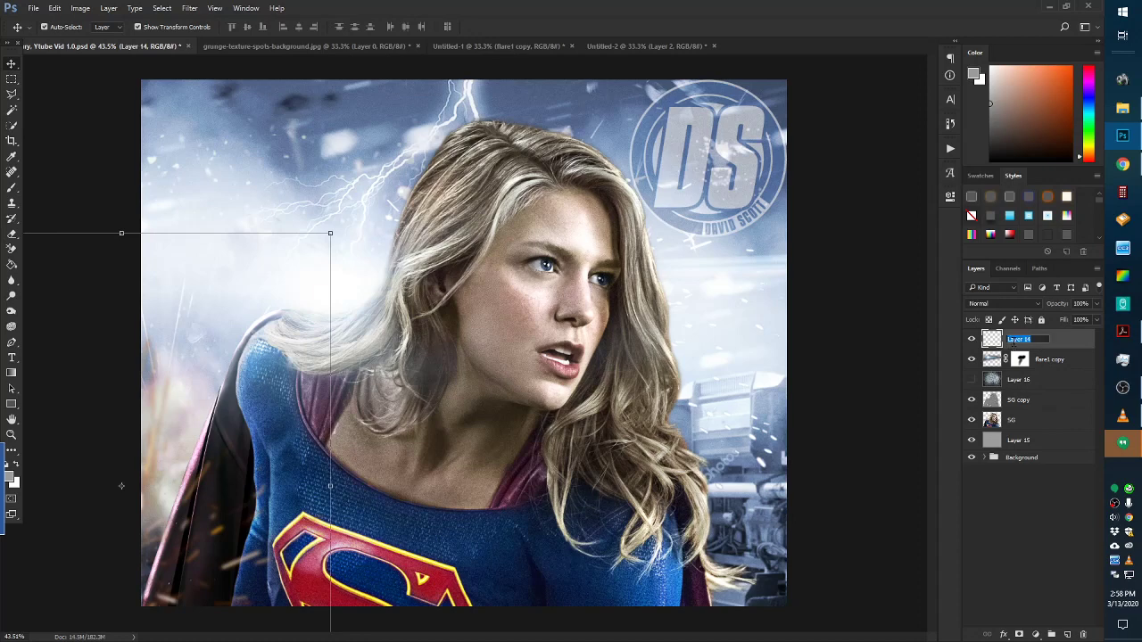
type("Embers")
key("Return")
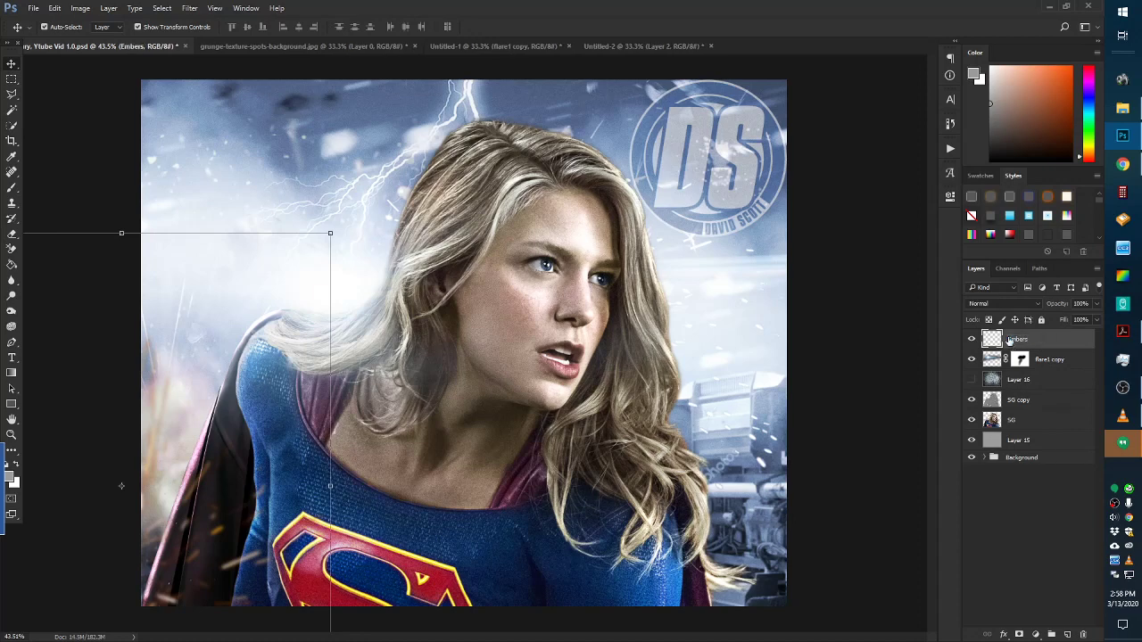
- Add a new layer above Embers, fill it with light blue and set its blend mode to Overlay
left_click(1067, 634)
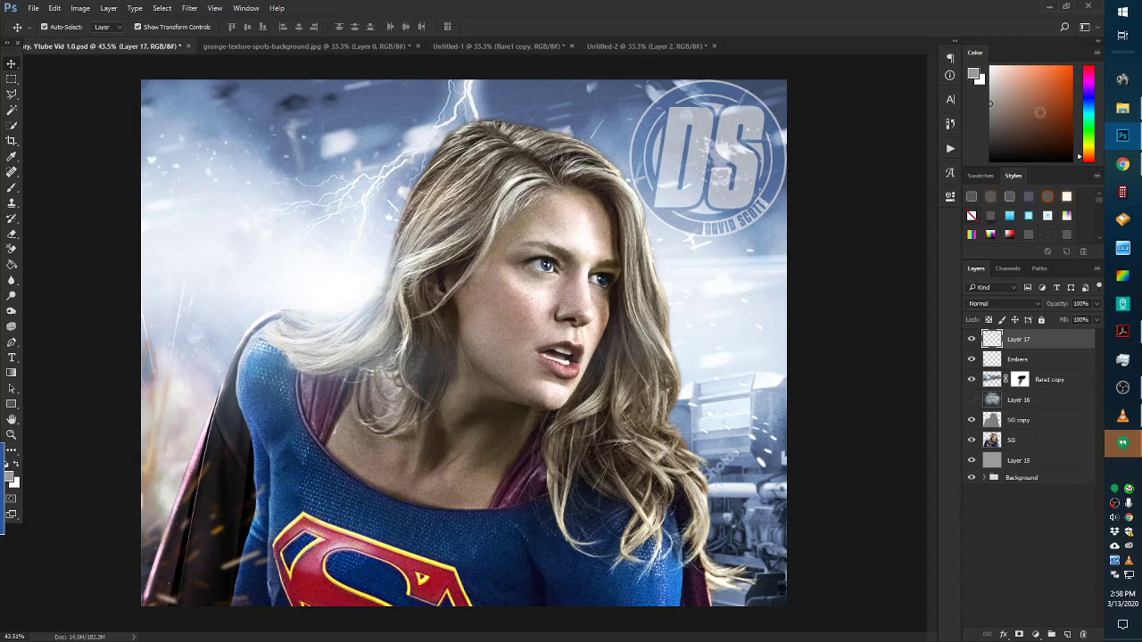
left_click_drag(1084, 115, 1088, 109)
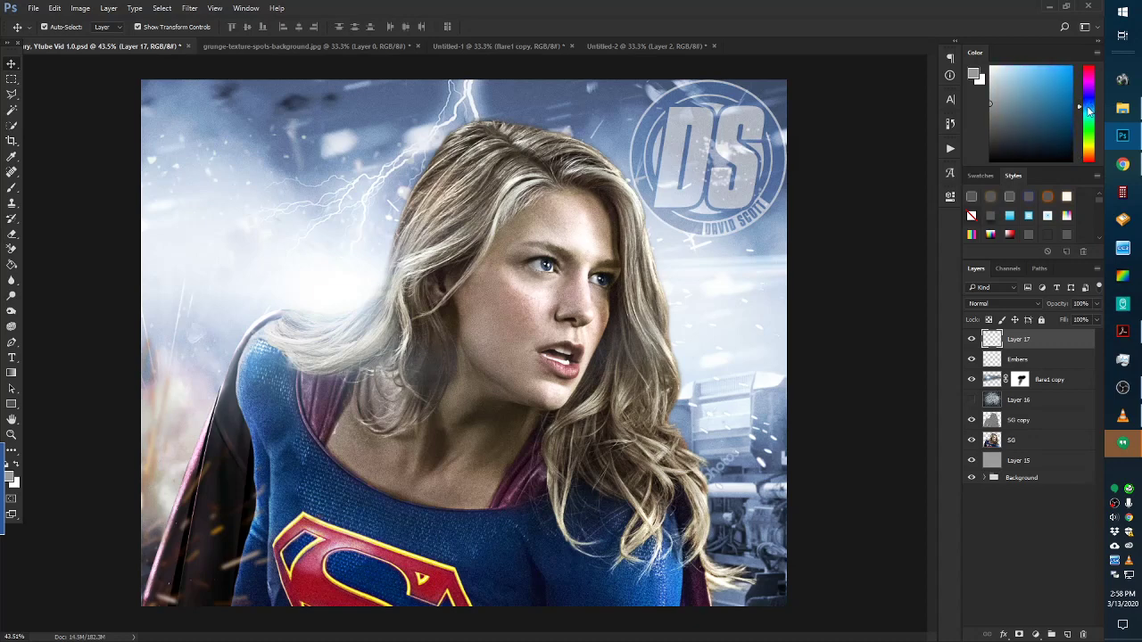
left_click_drag(1014, 84, 1018, 85)
key("g")
left_click(293, 224)
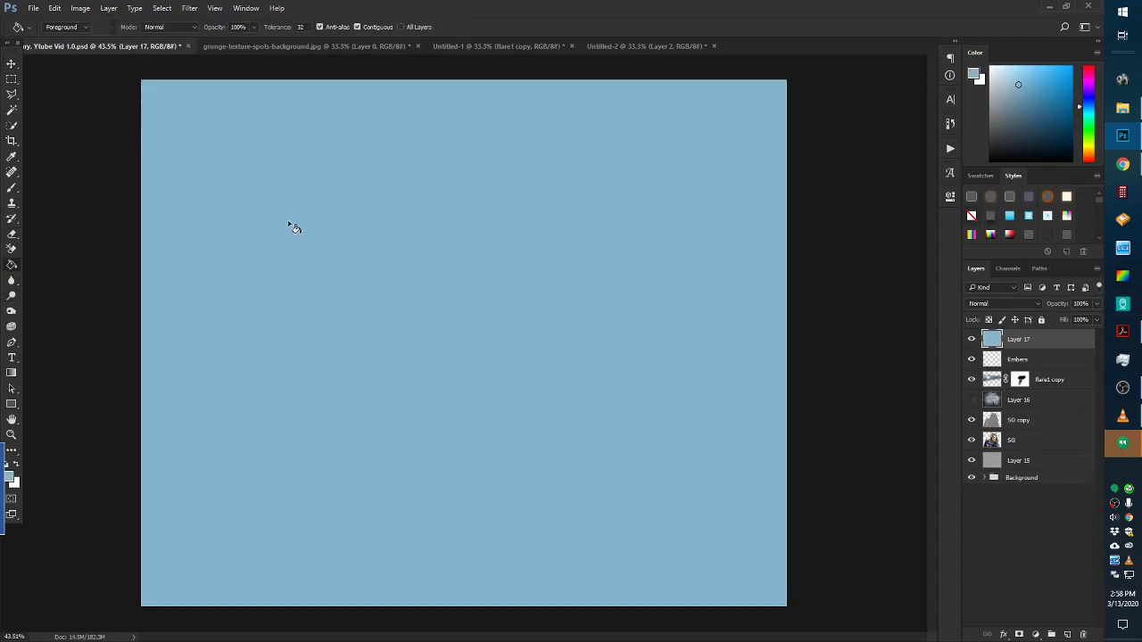
left_click(995, 301)
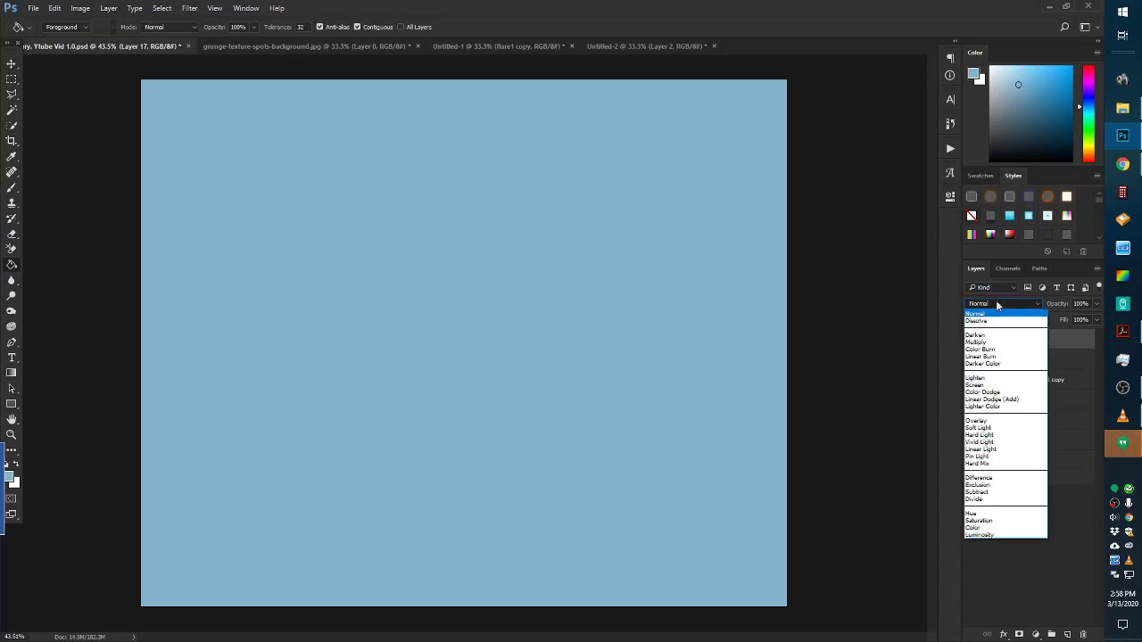
left_click(976, 421)
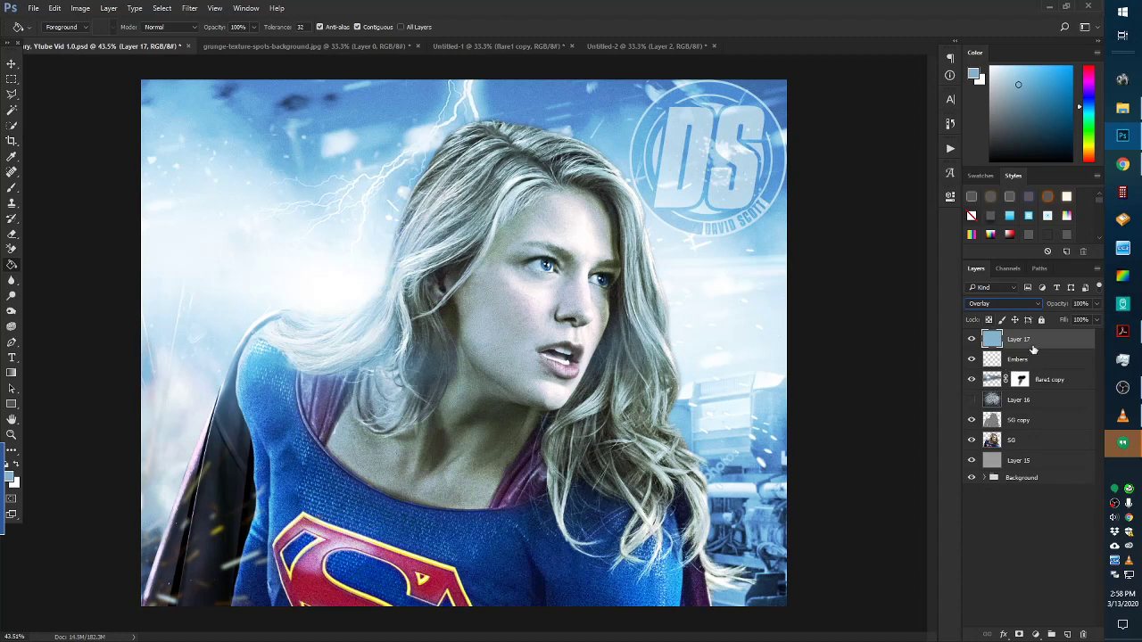
- Clip a colorized Hue/Saturation adjustment to the blue fill layer with hue 20, saturation 8 and lightness -30
left_click(1035, 634)
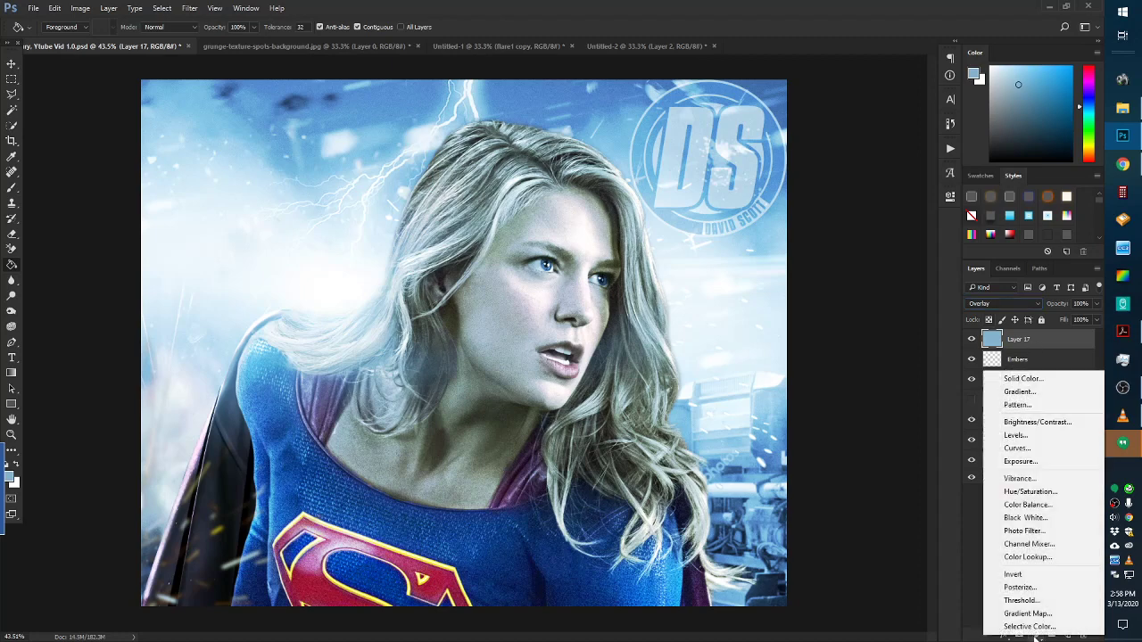
left_click(1008, 496)
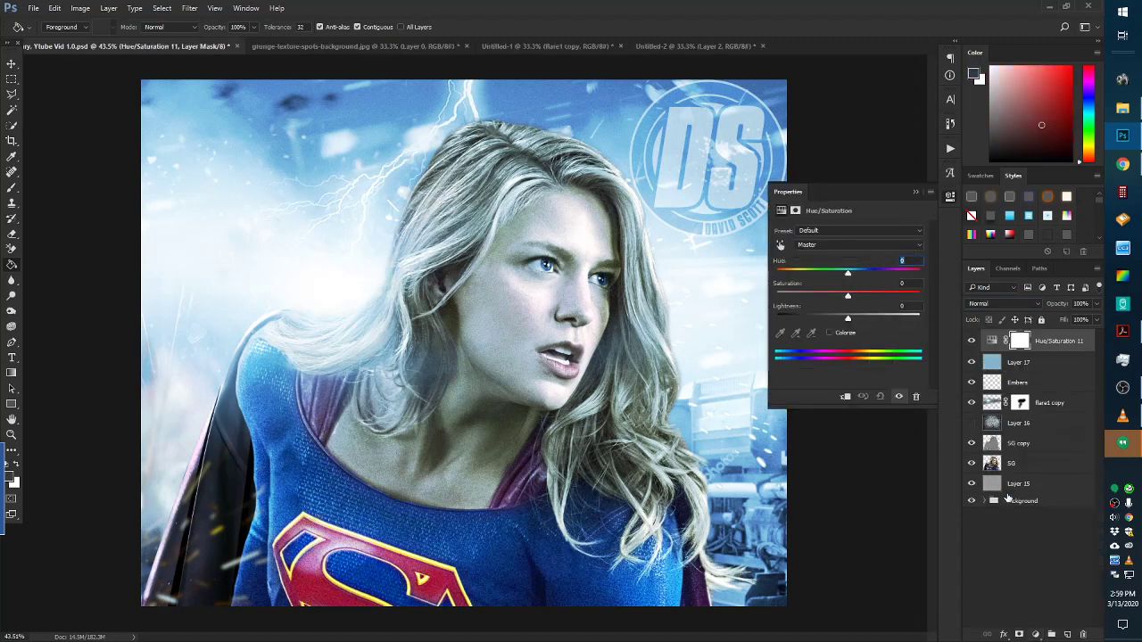
left_click(846, 399)
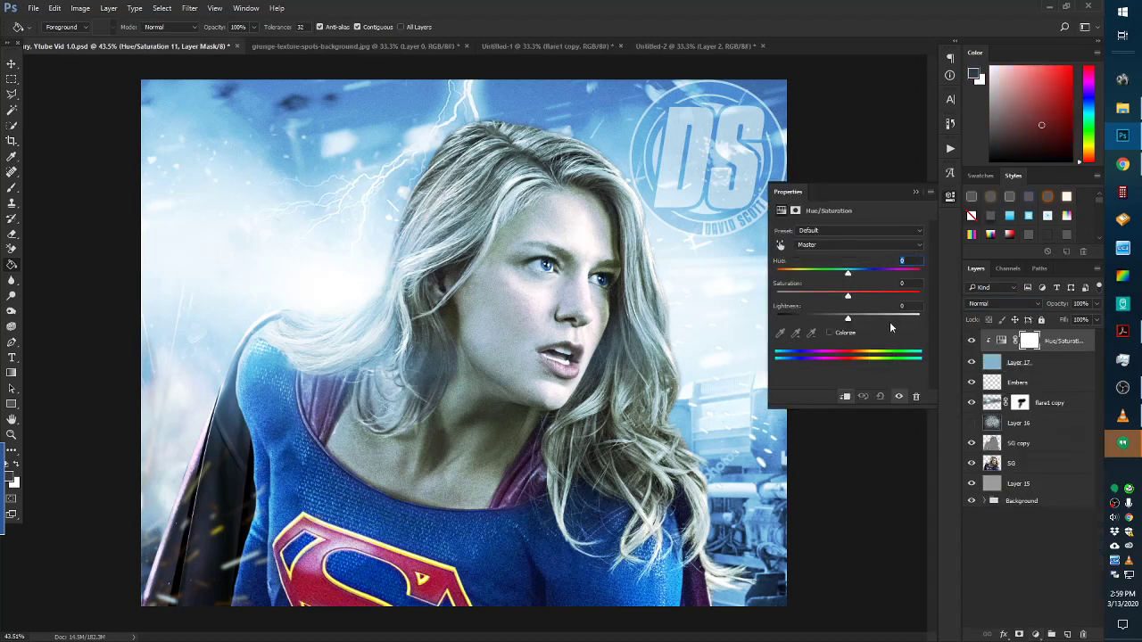
left_click(831, 333)
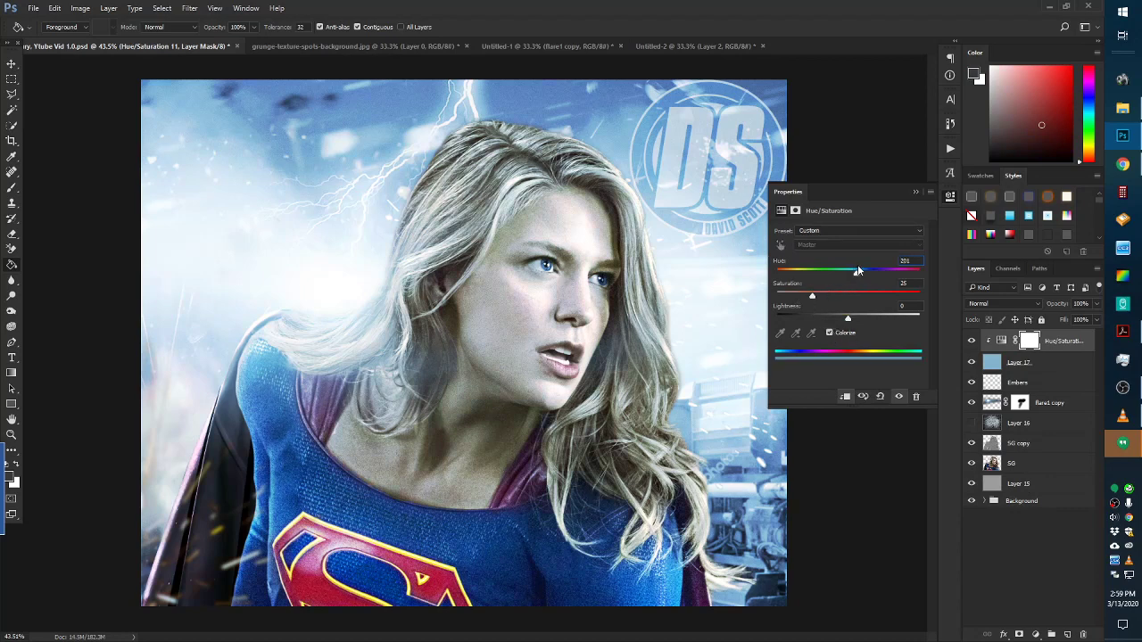
left_click_drag(850, 272, 783, 261)
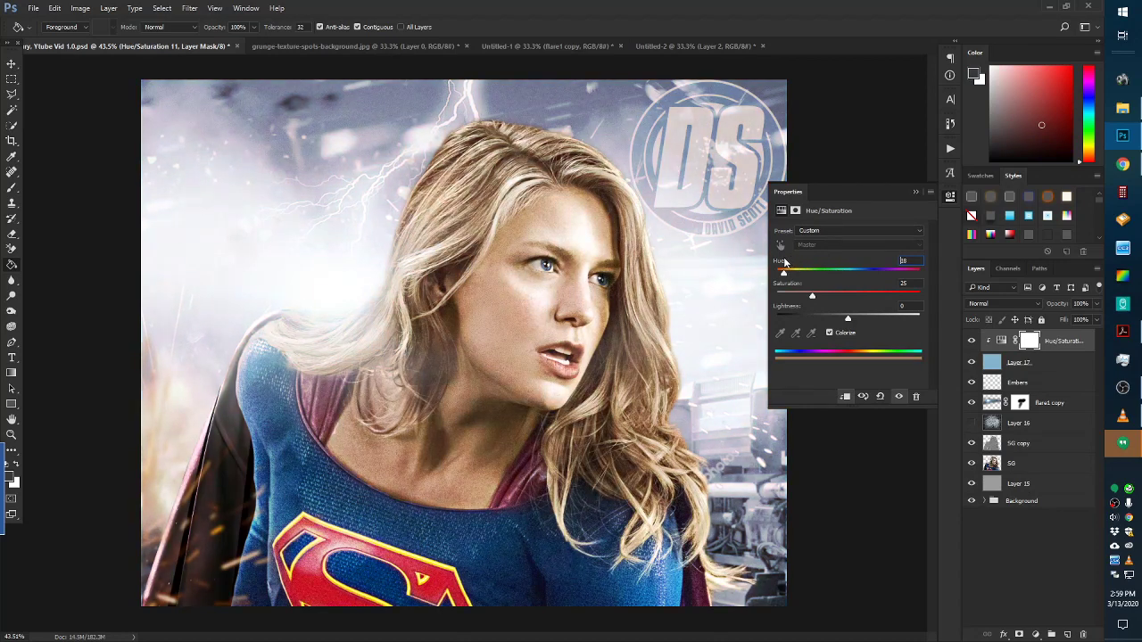
mouse_move(814, 300)
left_mouse_down()
mouse_move(786, 300)
mouse_move(839, 315)
mouse_move(820, 312)
mouse_move(824, 300)
left_mouse_up()
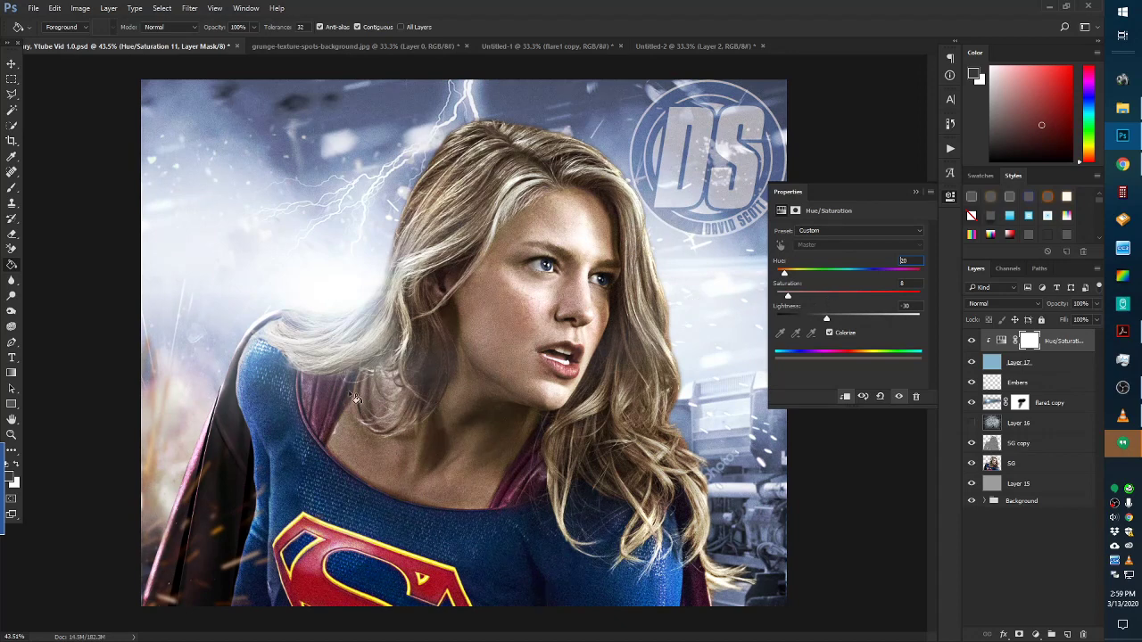
left_click(915, 192)
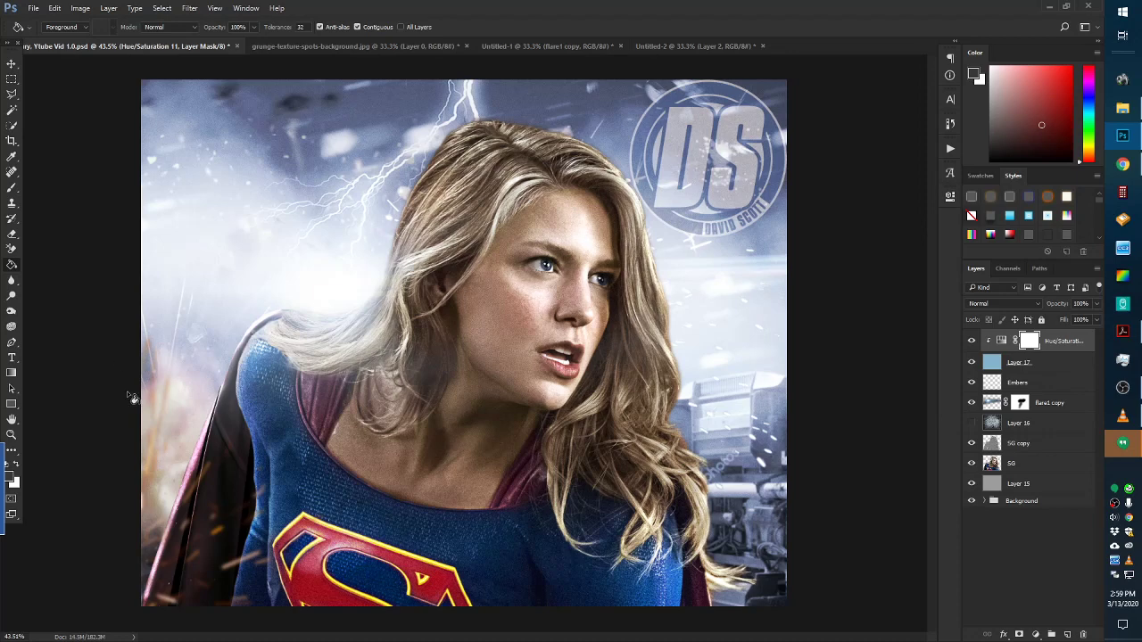
- Group all layers from SG copy up to the clipped Hue/Saturation adjustment
left_click(1052, 362)
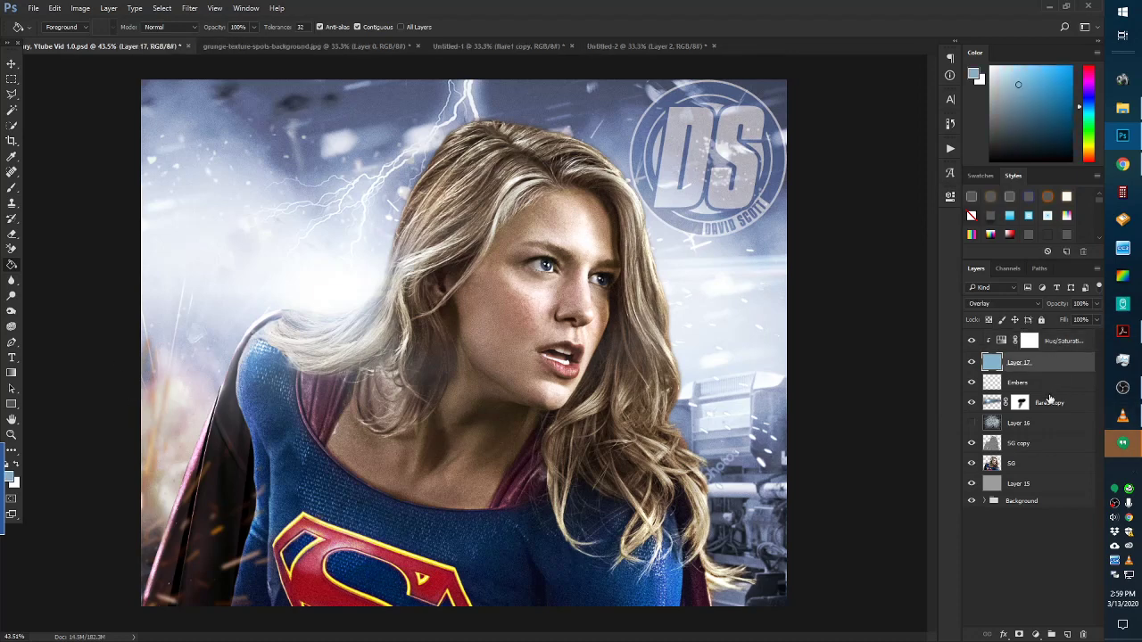
left_click(1077, 408)
left_click(1082, 449)
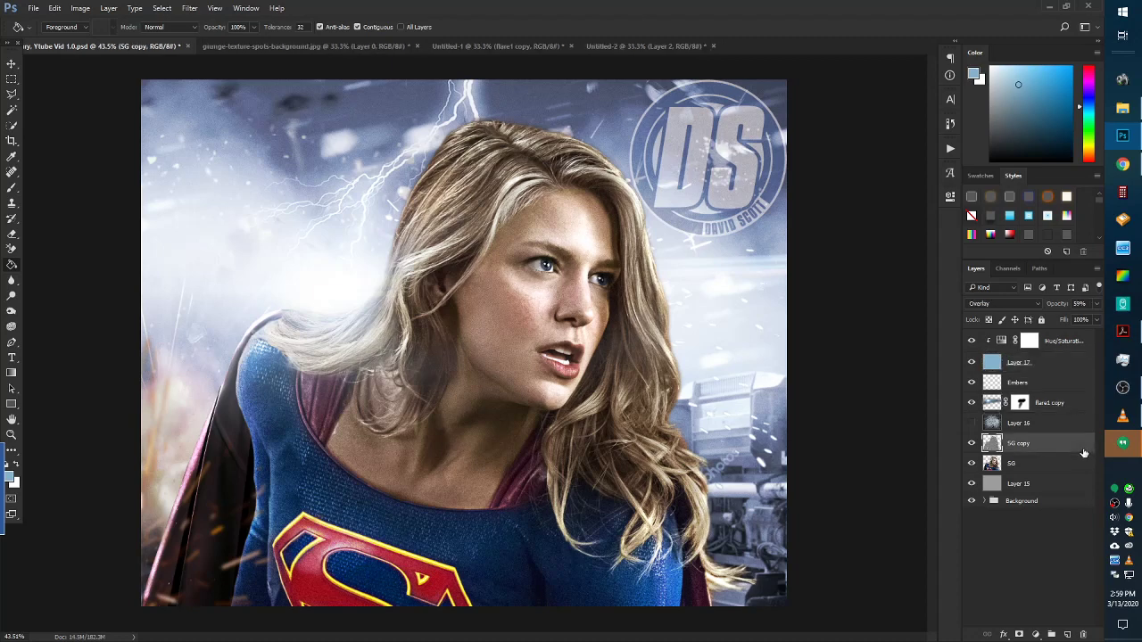
left_click(1069, 341, "shift")
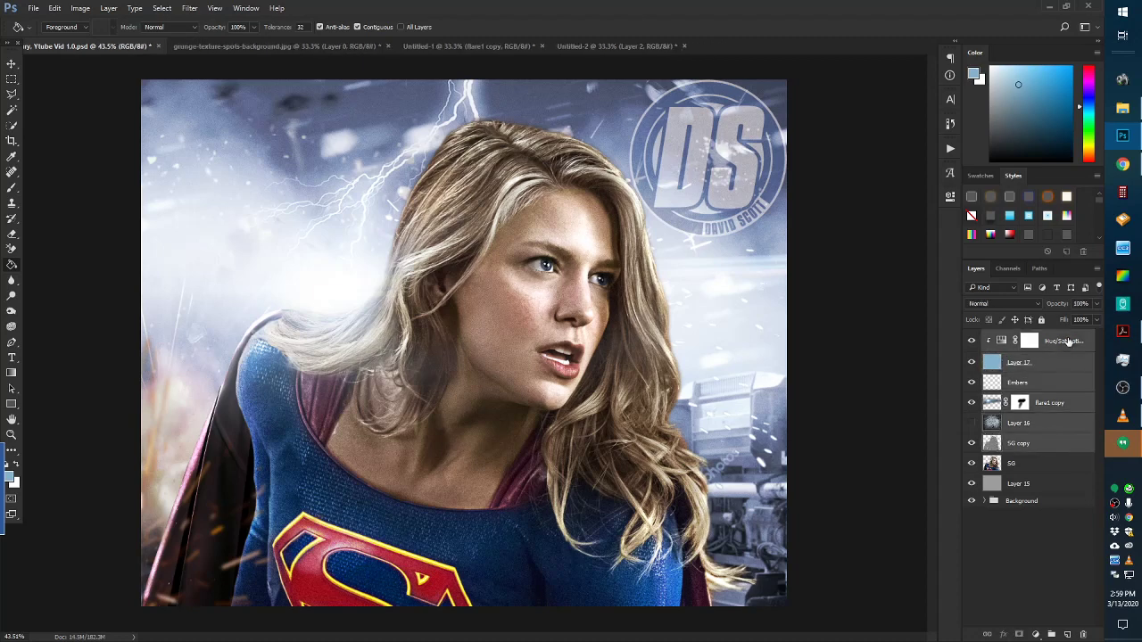
left_click(1051, 634)
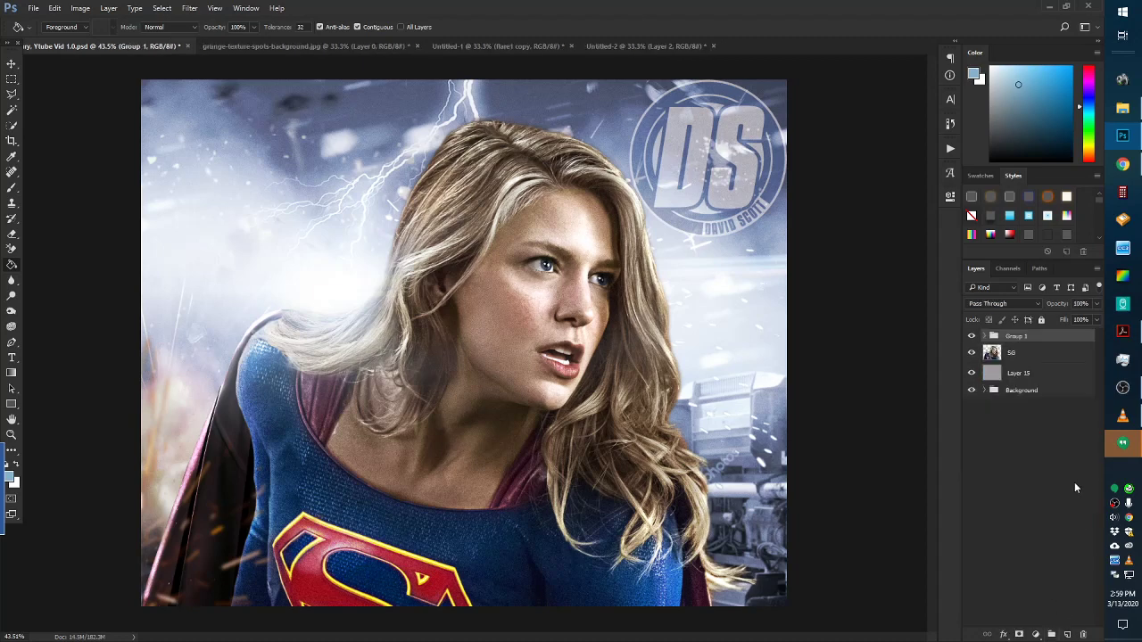
- Name the new layer group "Overlays, Embers, Flares"
double_click(1017, 336)
type("Overlays, Embers, Flares, No")
key("BackSpace")
key("BackSpace")
key("BackSpace")
key("Return")
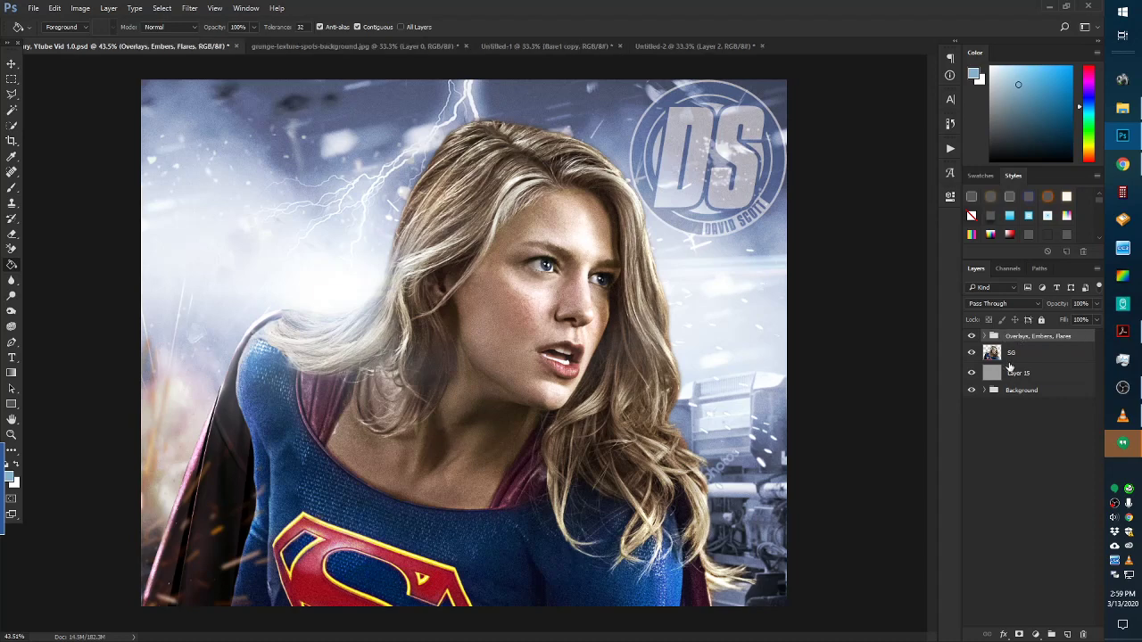
- Rename the gray grain layer below SG as Noise
double_click(1010, 373)
type("D")
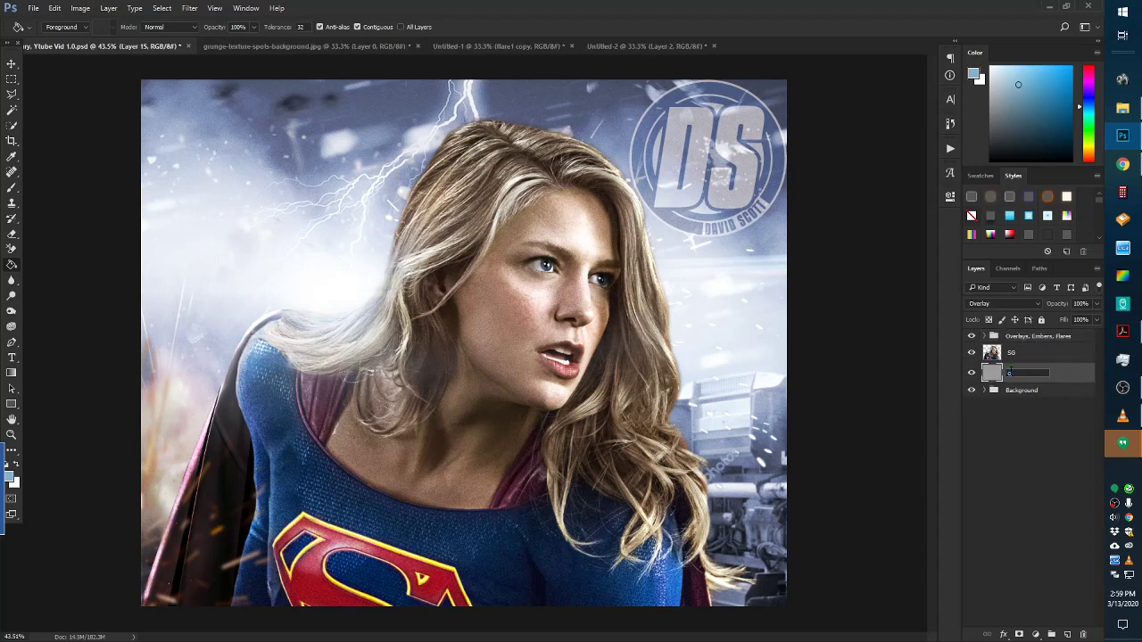
type("Noise")
key("Return")
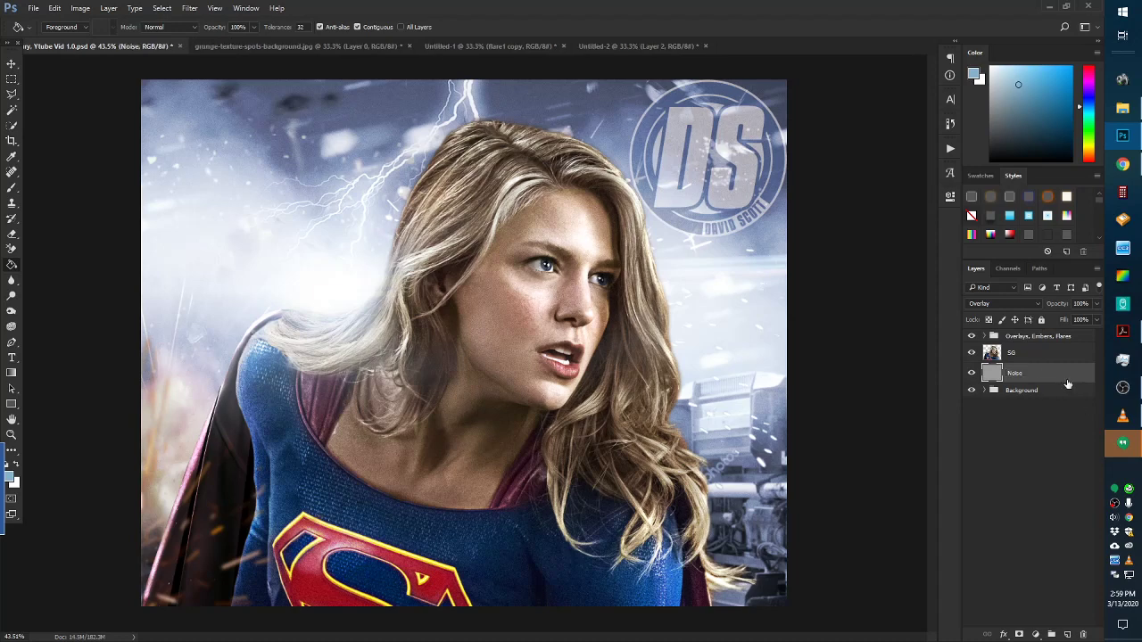
- Compare the composite with and without the Noise layer and the overlays group, examining it up close and as a whole
left_click(971, 372)
left_click(972, 337)
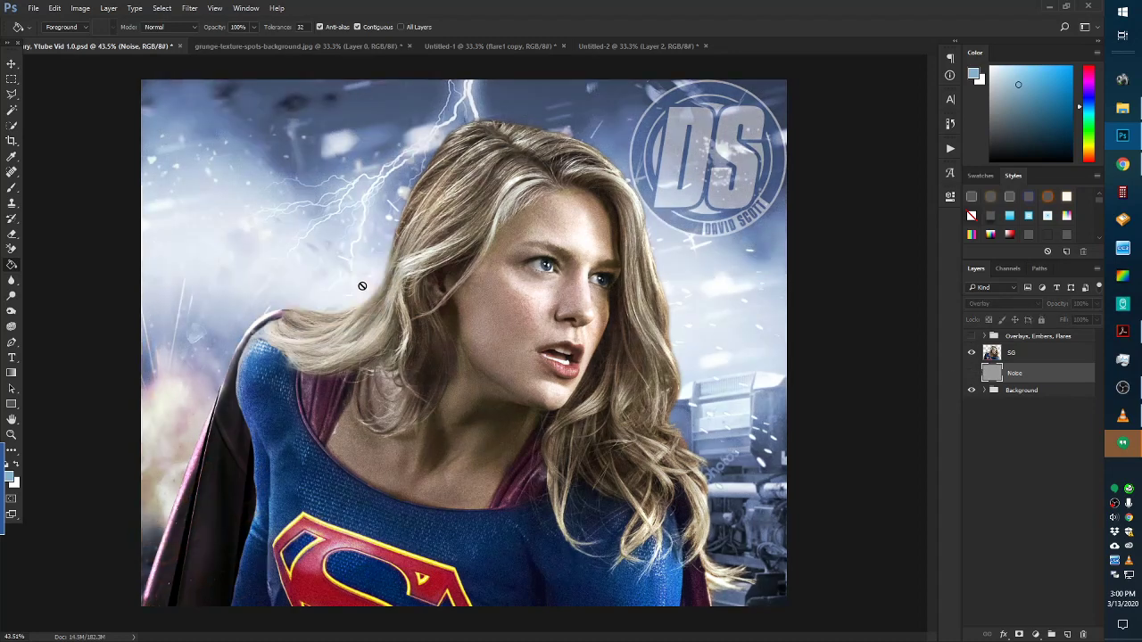
scroll(363, 285, "up", 2)
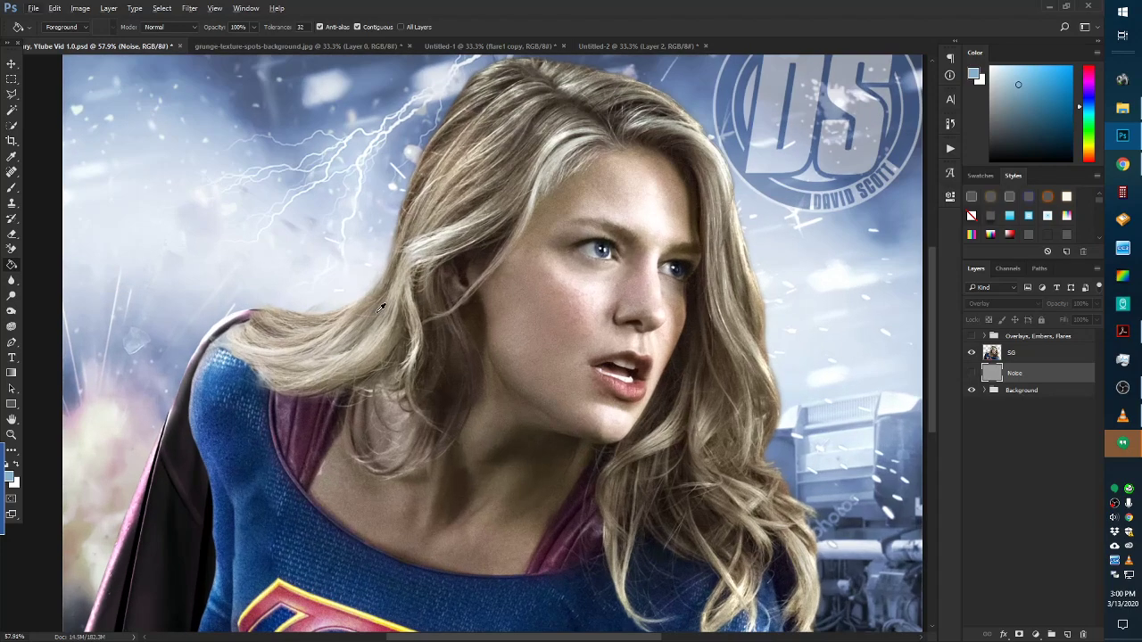
scroll(380, 306, "down", 2)
scroll(453, 305, "up", 1)
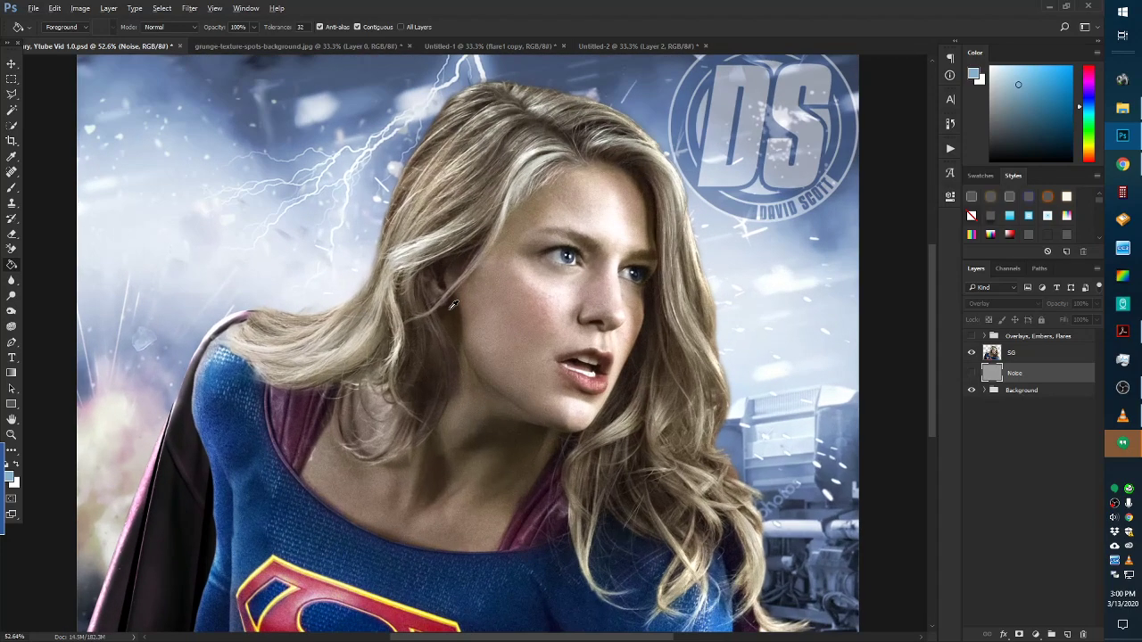
left_click(973, 373)
scroll(388, 373, "up", 1)
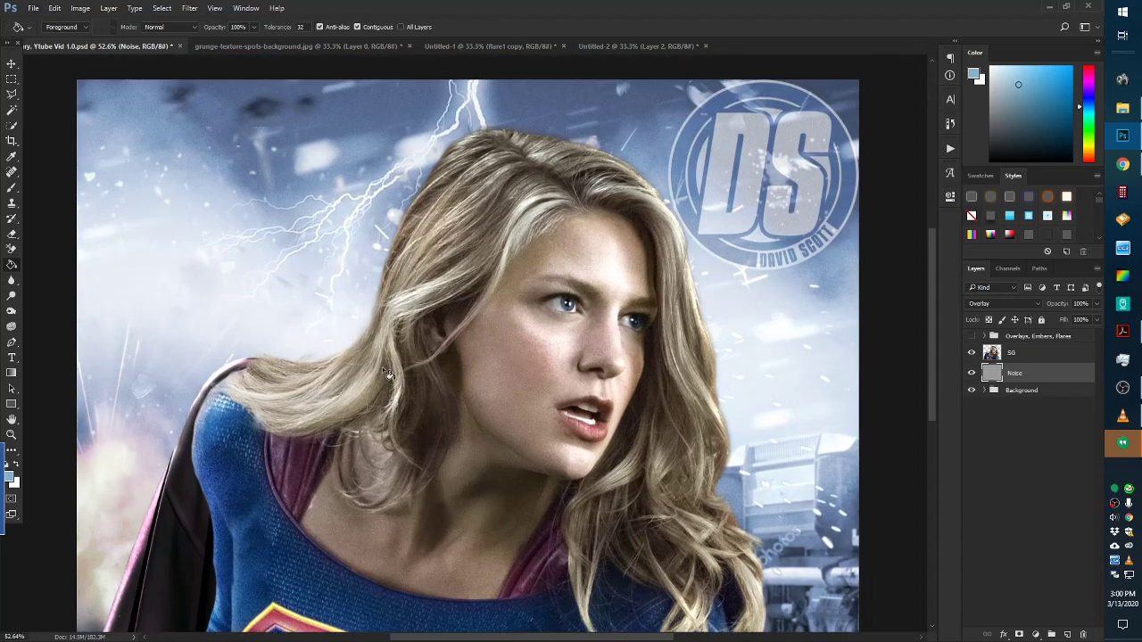
left_click(973, 337)
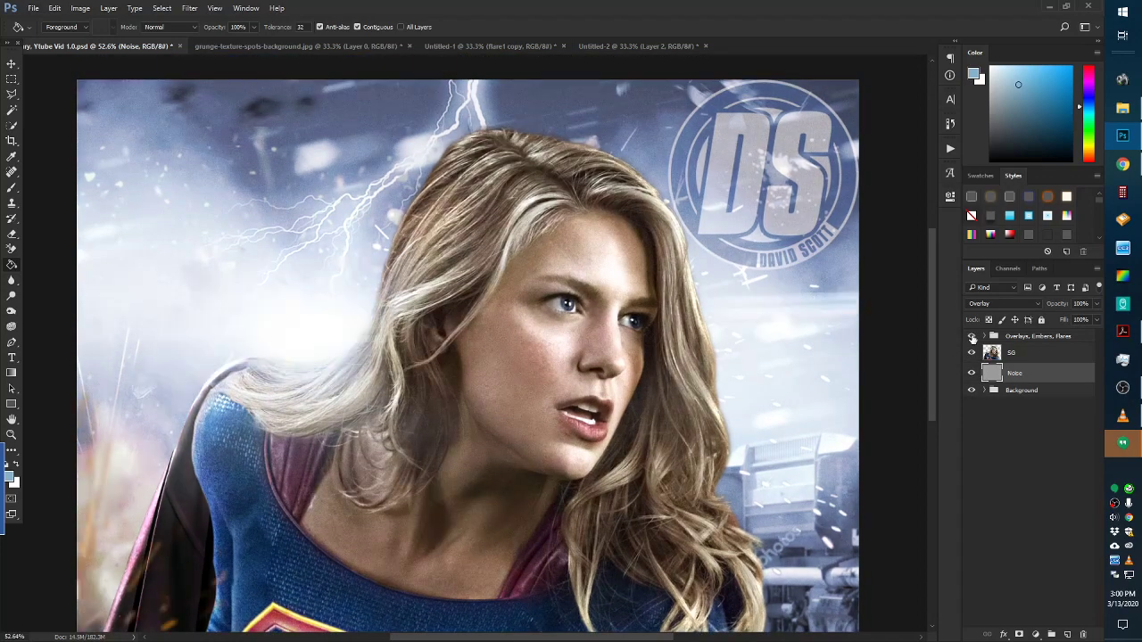
scroll(201, 427, "down", 3)
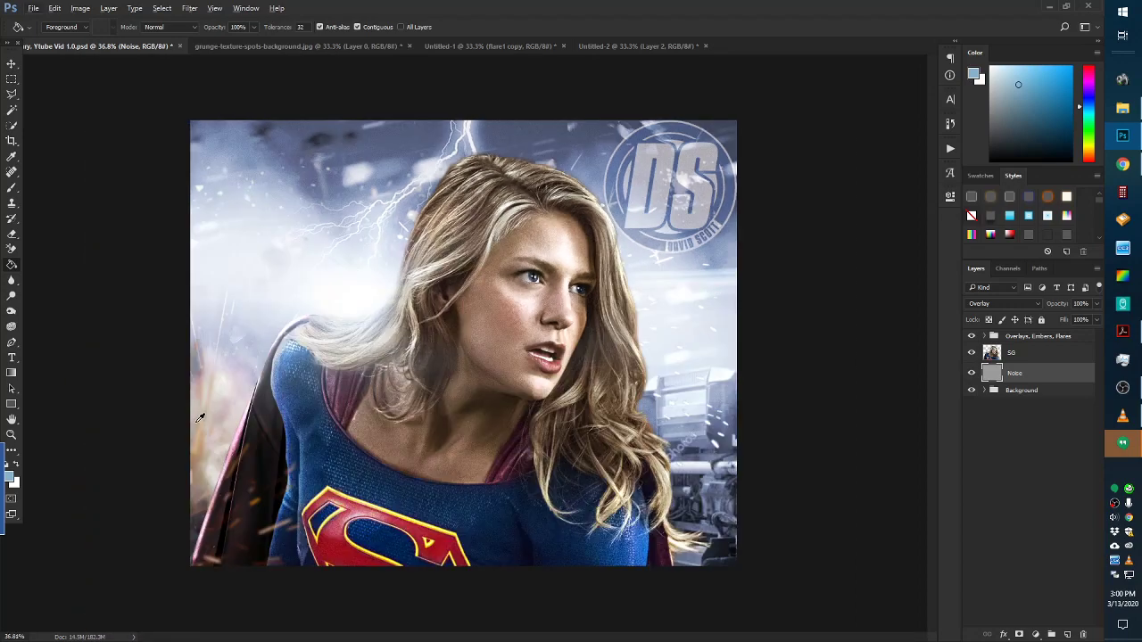
scroll(521, 412, "up", 3)
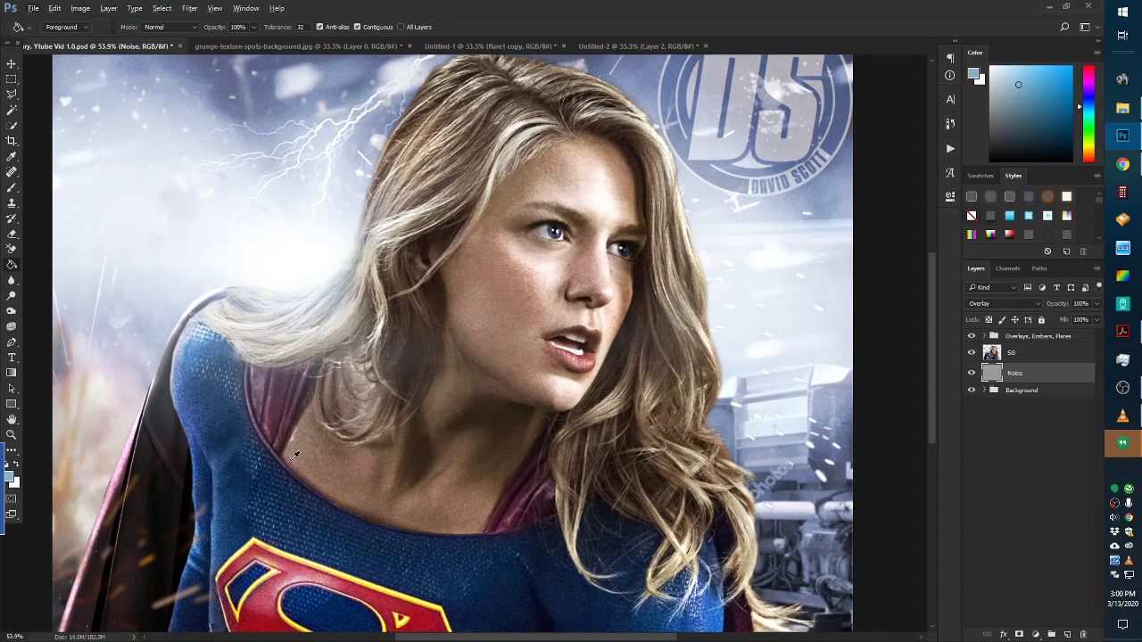
scroll(296, 459, "down", 2)
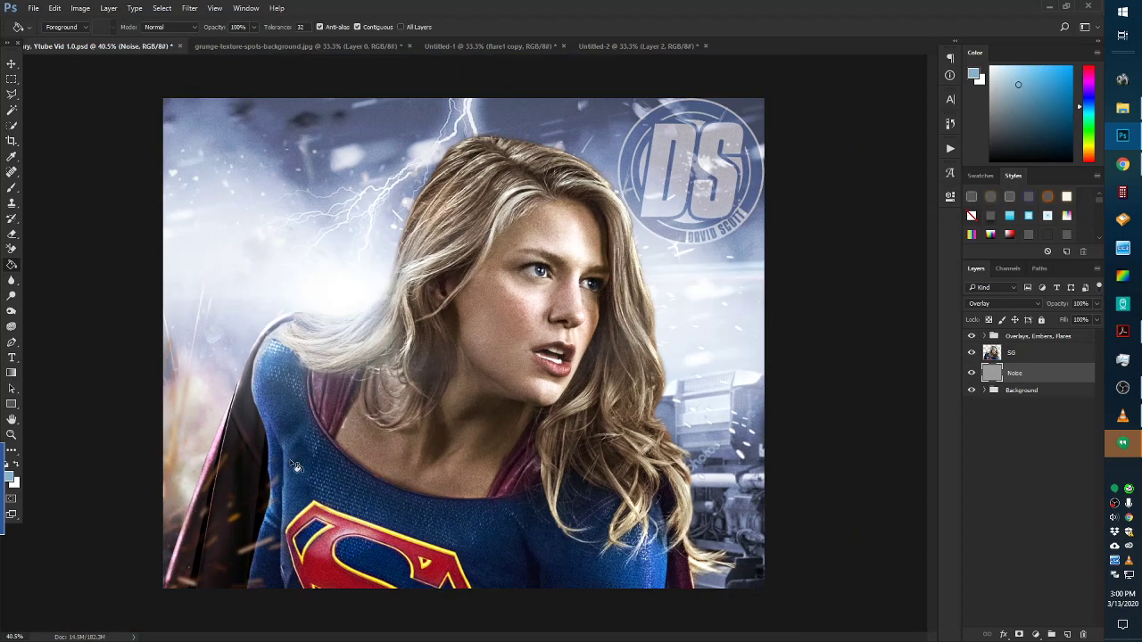
scroll(322, 465, "up", 1)
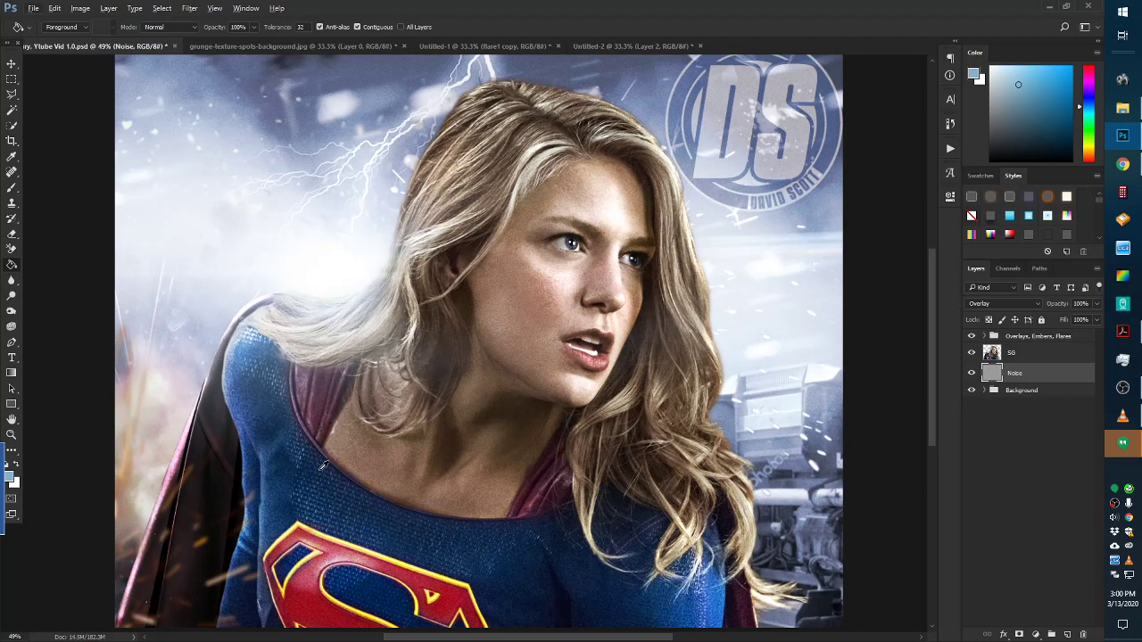